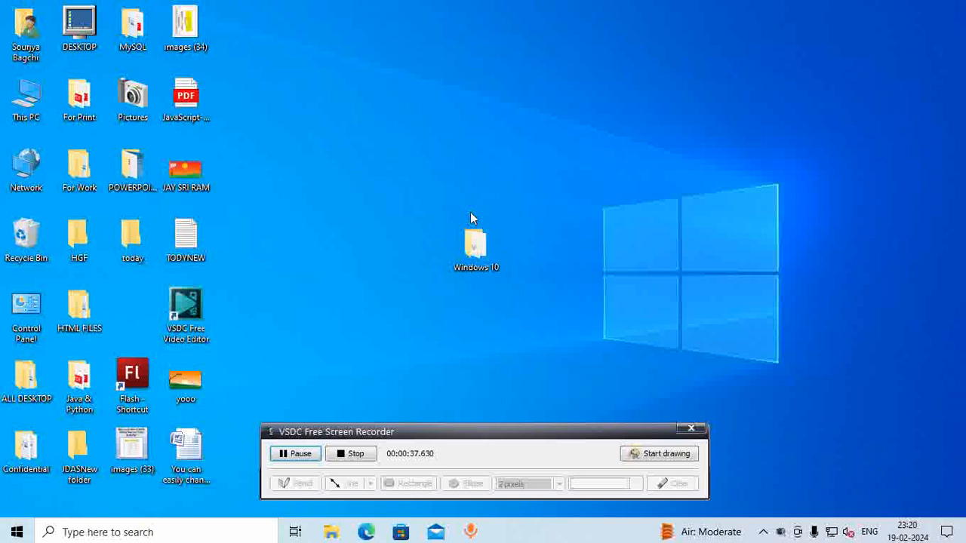
Switch to Edge and view the media creation tool download on Microsoft's Download Windows 10 page, and minimise the browser.
left_click(373, 536)
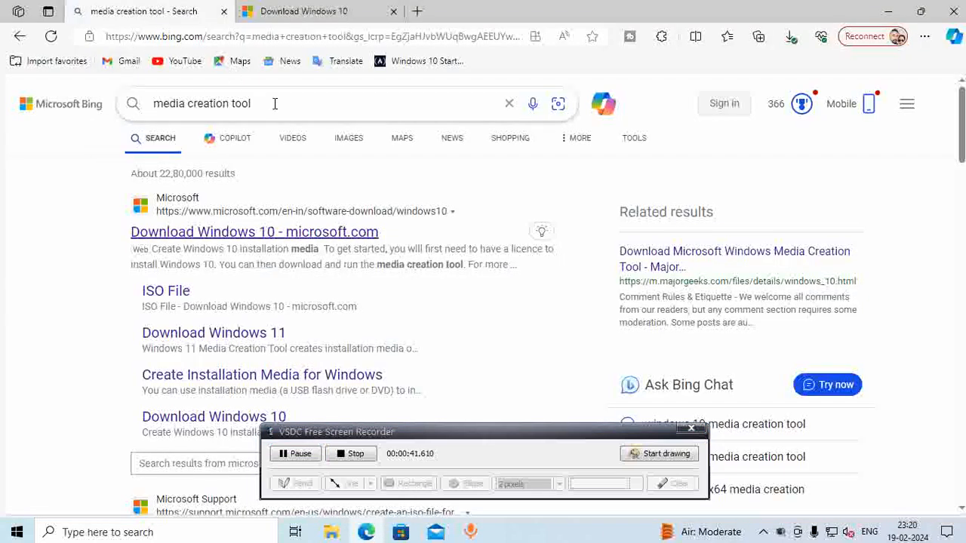
left_click_drag(252, 103, 149, 104)
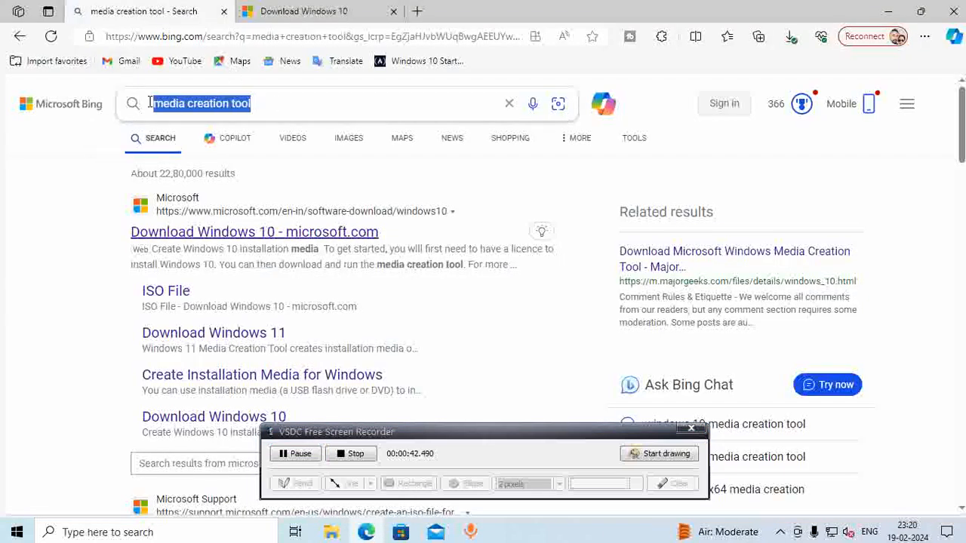
left_click(85, 192)
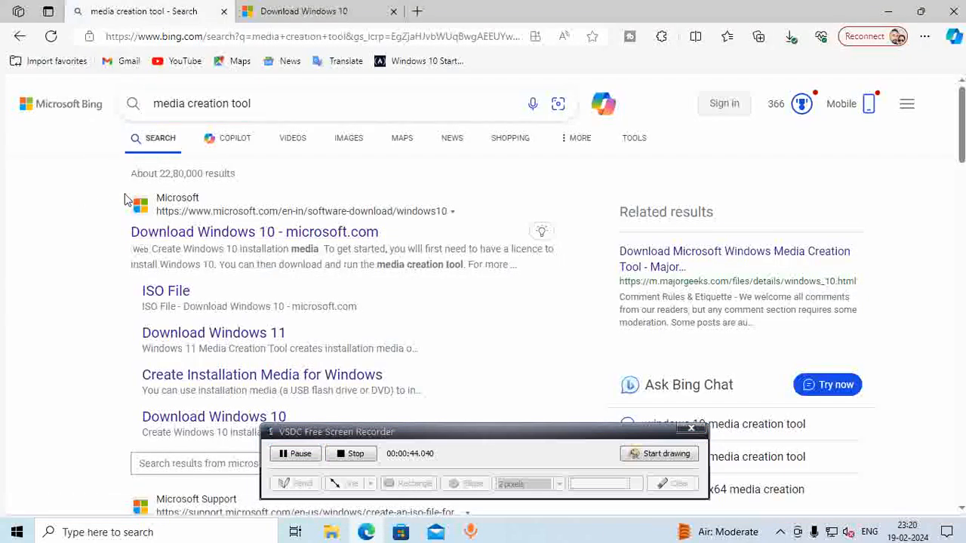
left_click(315, 17)
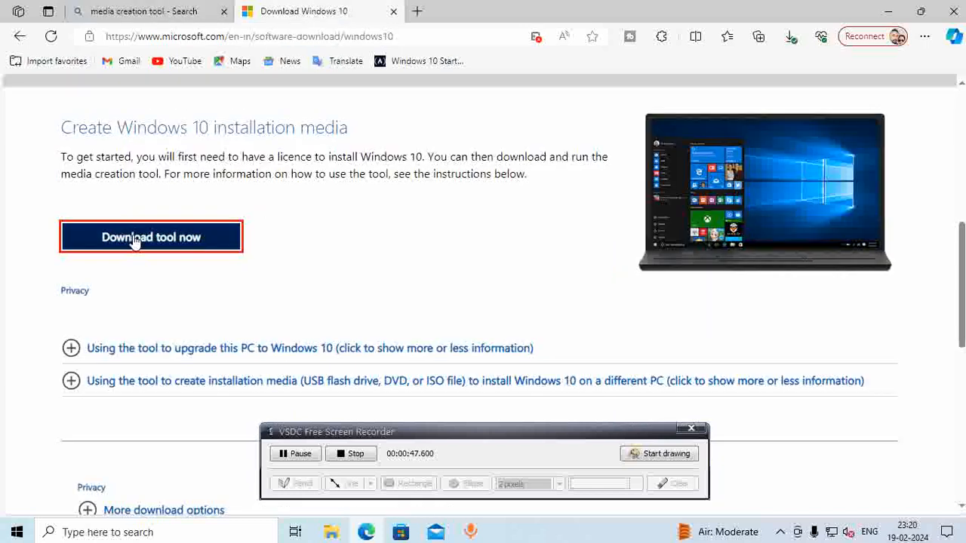
left_click(201, 248)
left_click(892, 9)
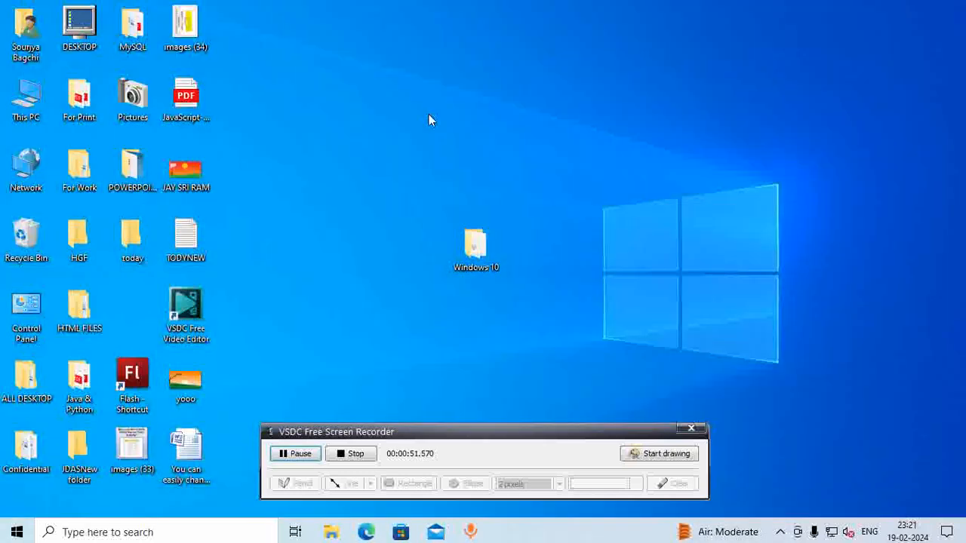
Run MediaCreationTool22H2 (1) from the Downloads folder and minimise the folder window.
double_click(22, 91)
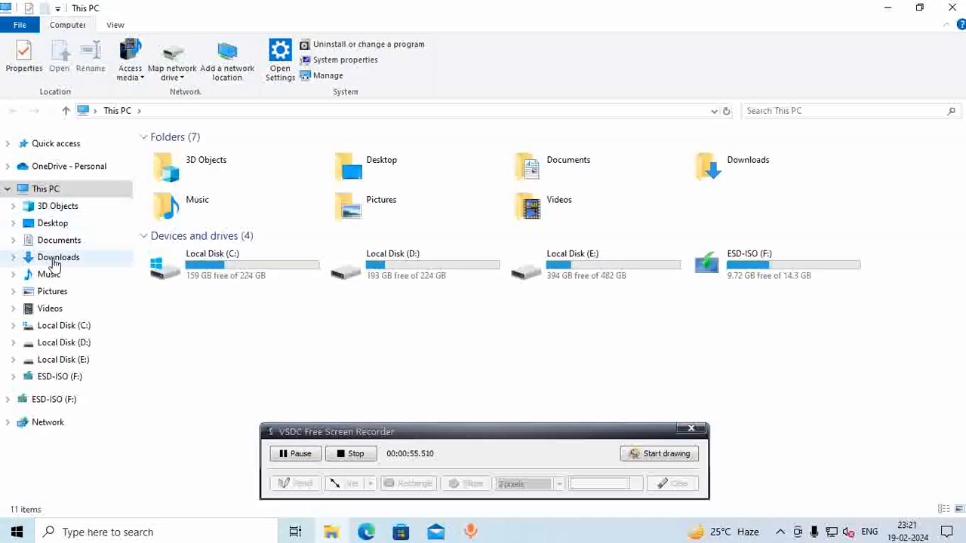
left_click(52, 257)
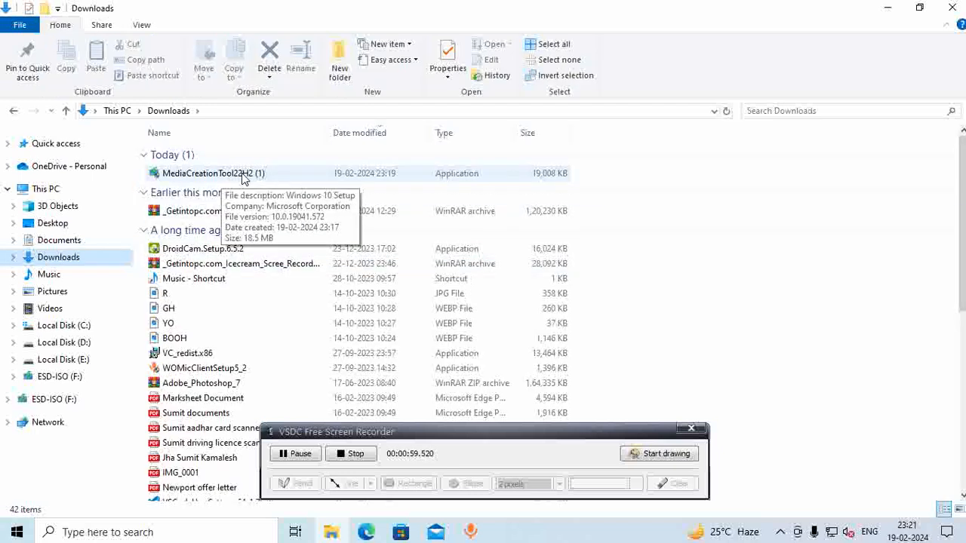
double_click(242, 176)
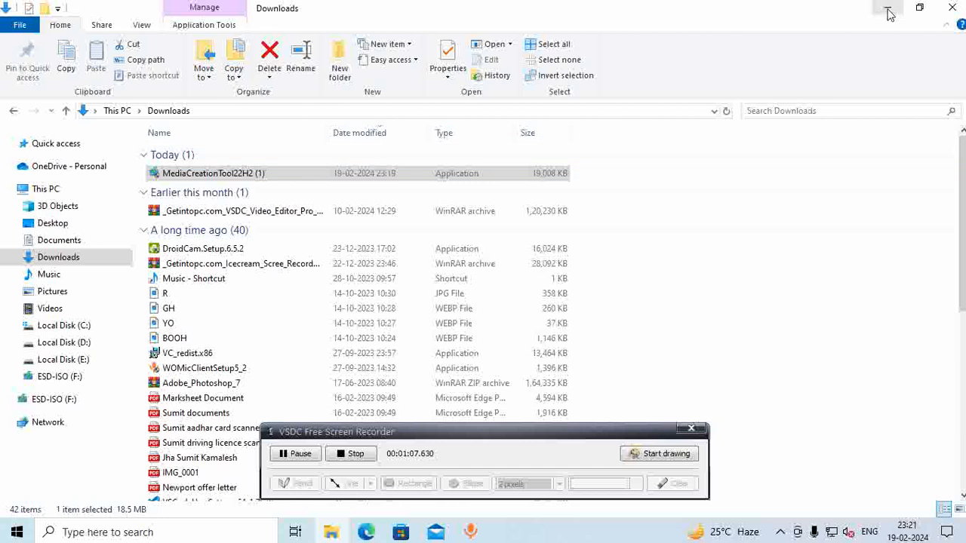
left_click(879, 11)
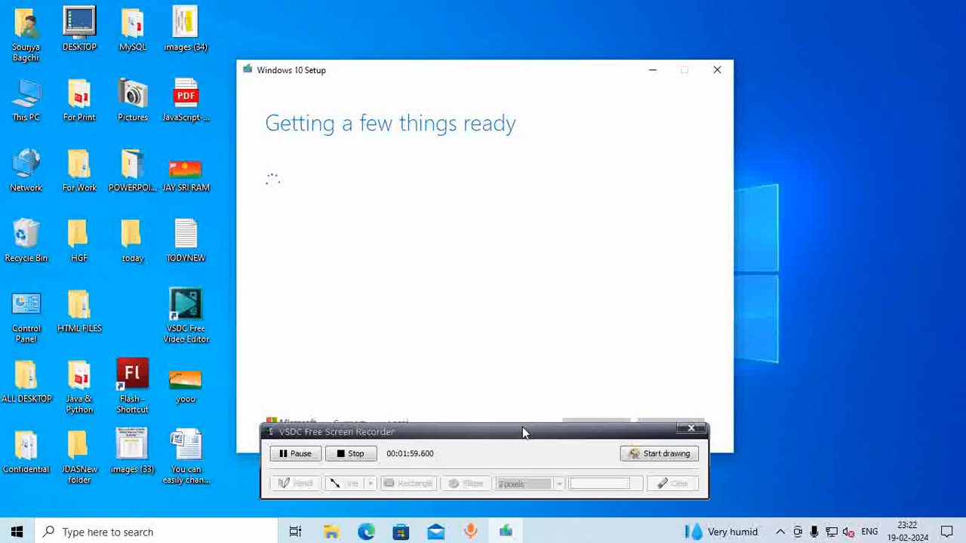
left_click(277, 460)
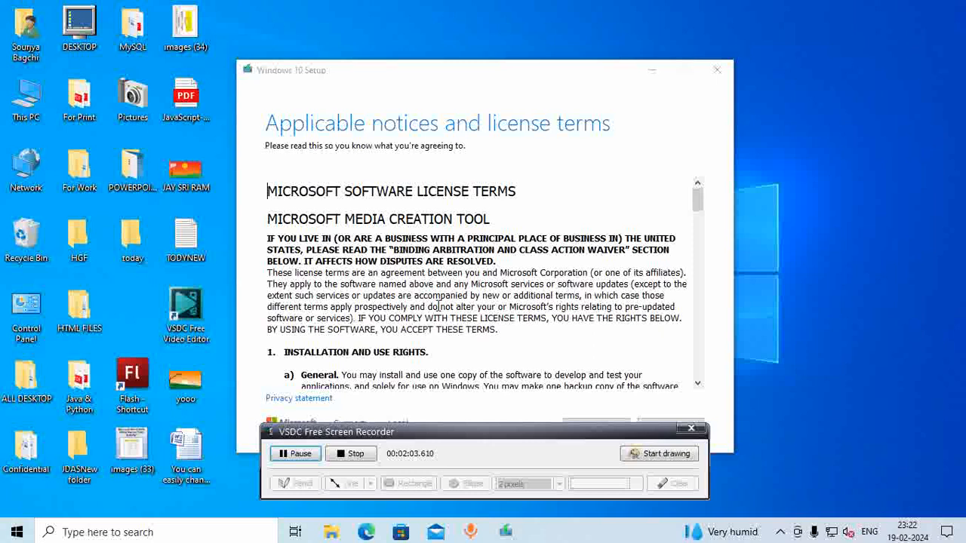
Look through the Media Creation Tool license terms, move the setup window higher on the screen, and accept the terms.
scroll(460, 266, "down", 15)
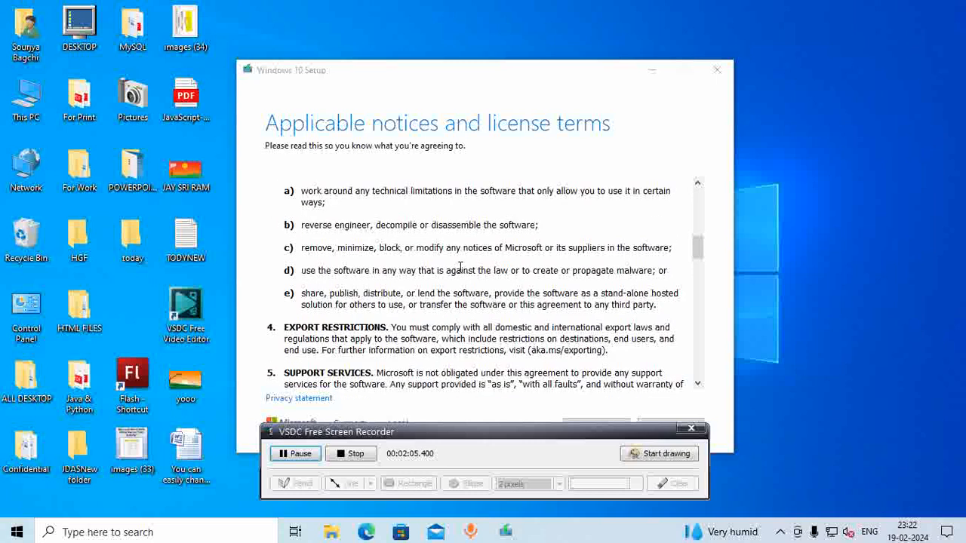
scroll(461, 266, "down", 5)
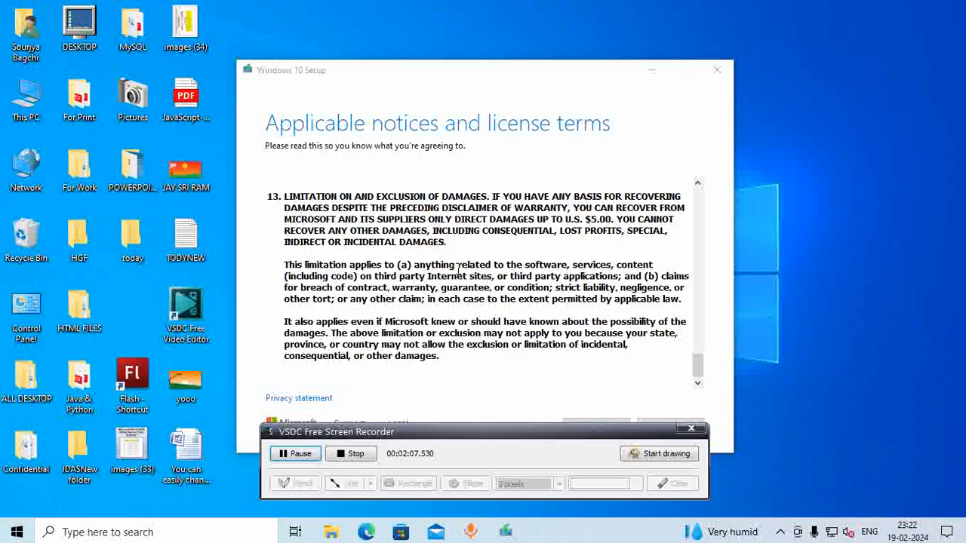
scroll(458, 270, "up", 10)
scroll(458, 271, "up", 6)
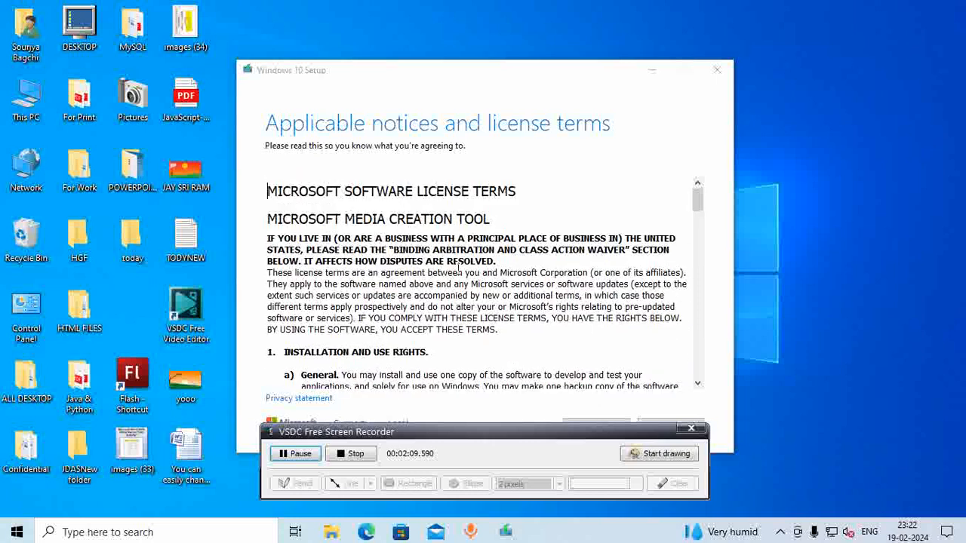
scroll(458, 273, "down", 8)
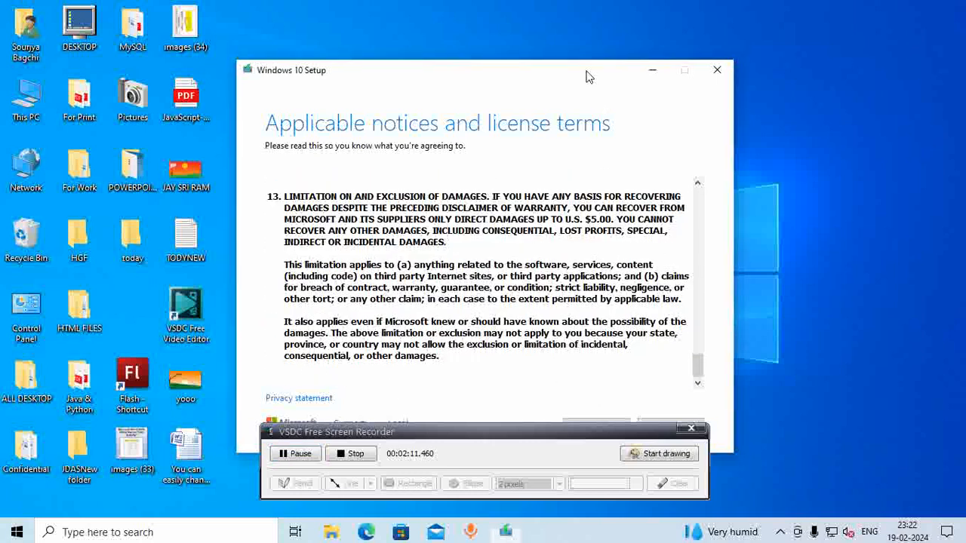
left_click_drag(587, 78, 597, 30)
left_click(664, 375)
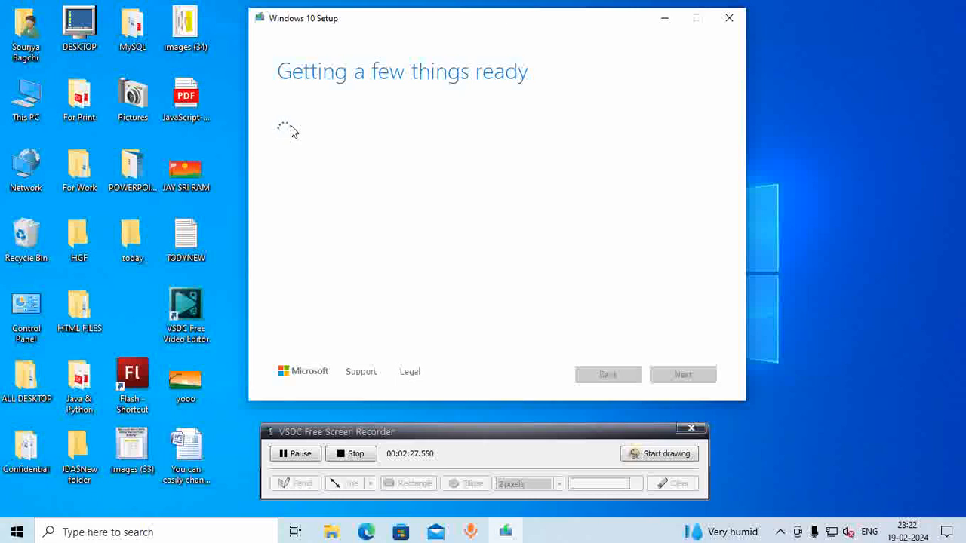
Choose to create installation media (USB flash drive, DVD, or ISO file) for another PC and continue.
left_click(302, 455)
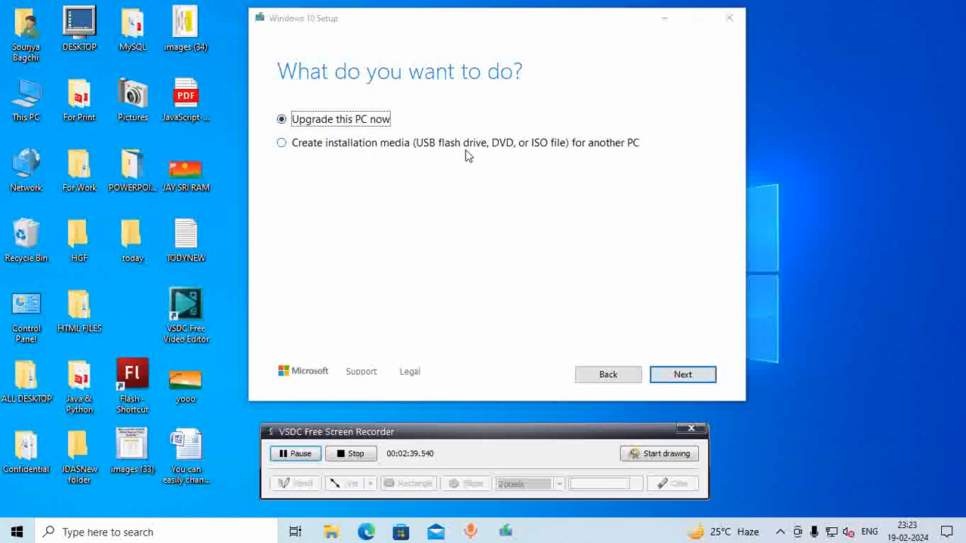
left_click(537, 147)
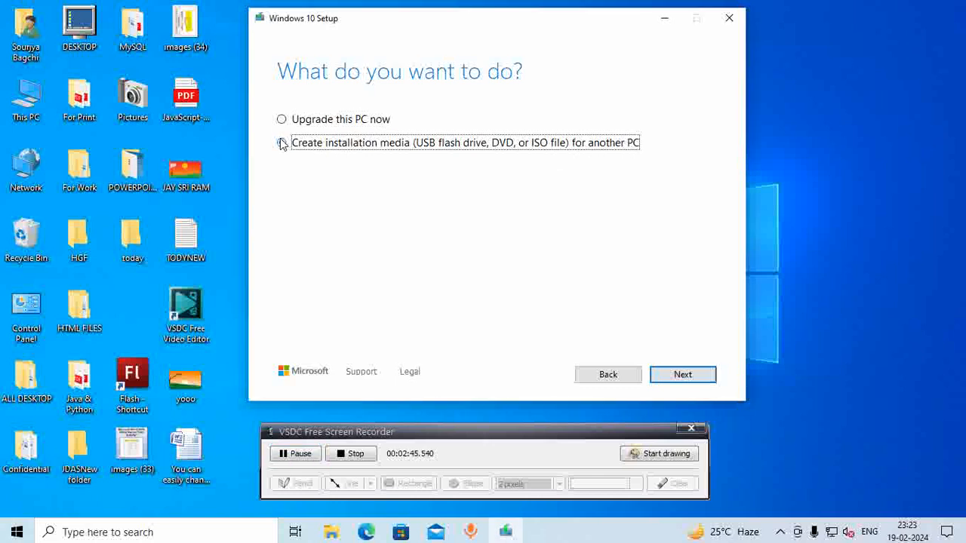
left_click(706, 382)
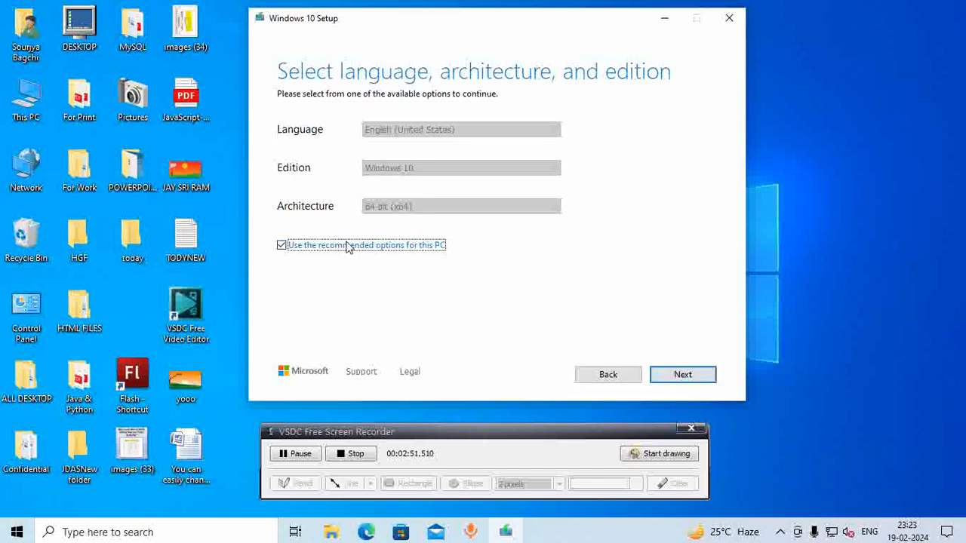
Disable the recommended options for this PC, keep English (United States) and Windows 10, choose 64-bit (x64) architecture, and continue.
left_click(282, 245)
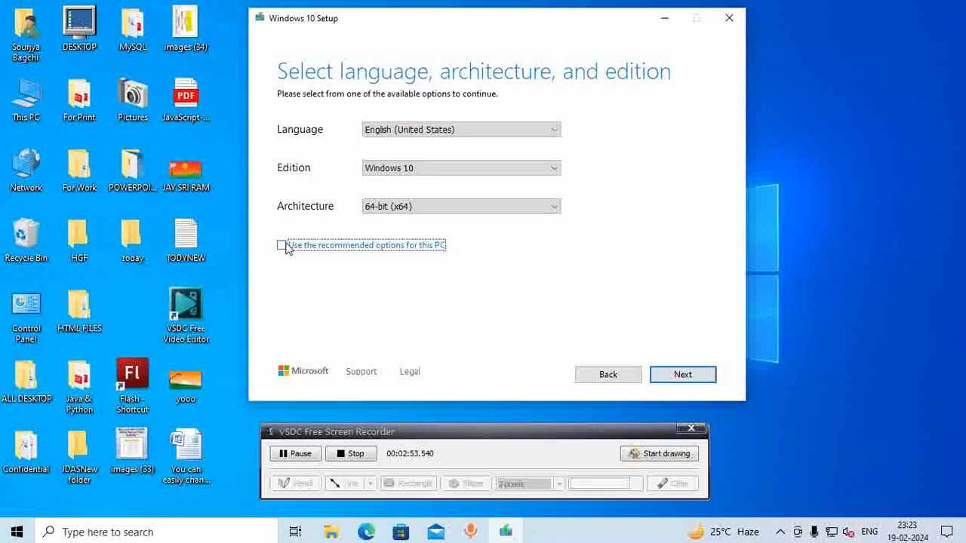
left_click(494, 136)
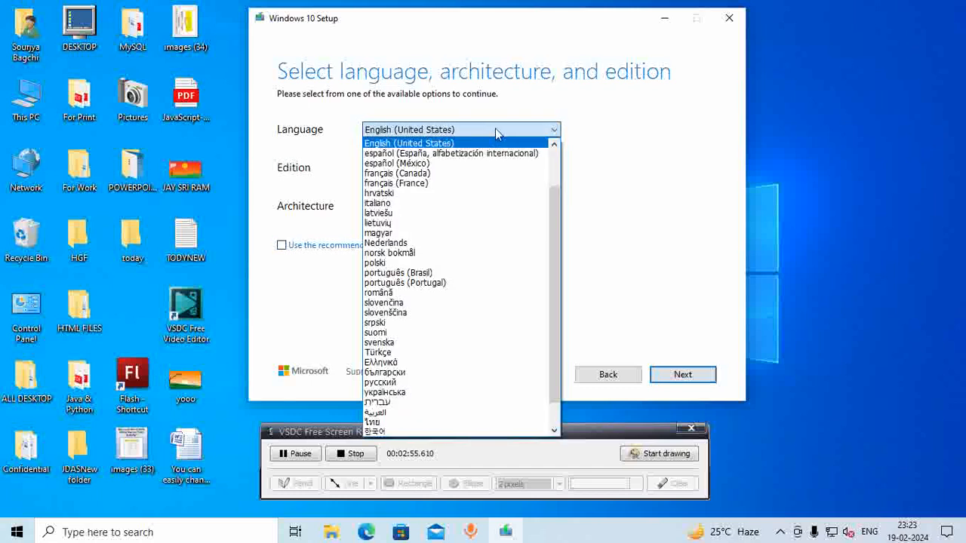
left_click(495, 136)
left_click(484, 164)
left_click(485, 164)
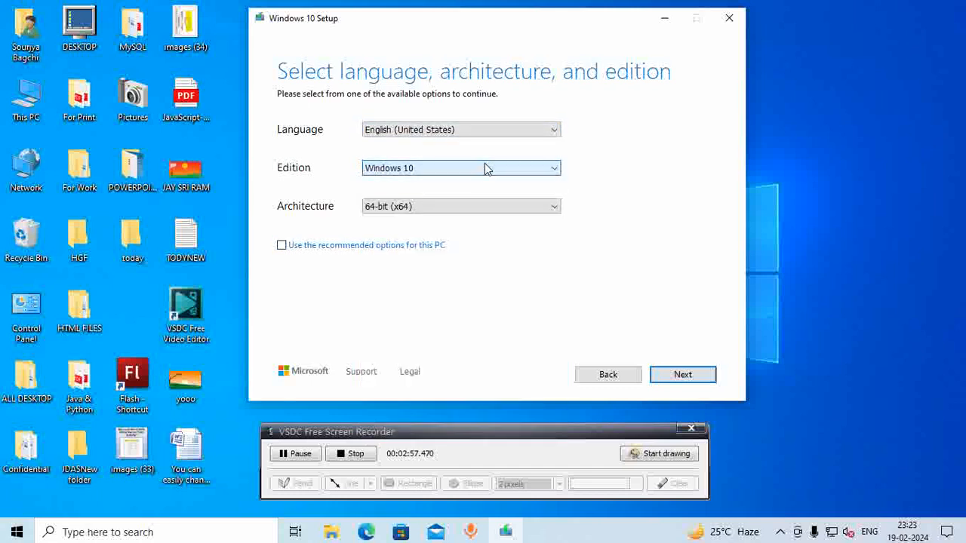
left_click(490, 211)
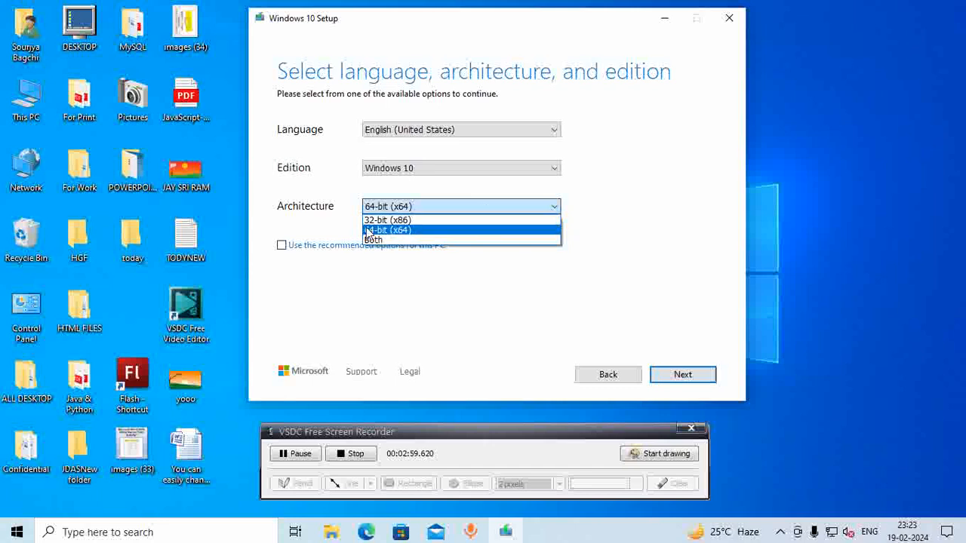
left_click(407, 230)
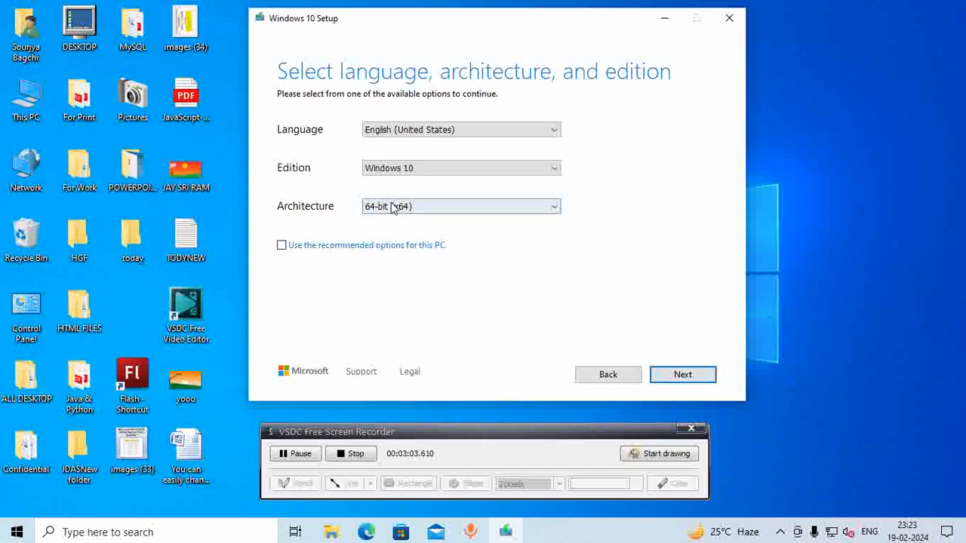
left_click(682, 375)
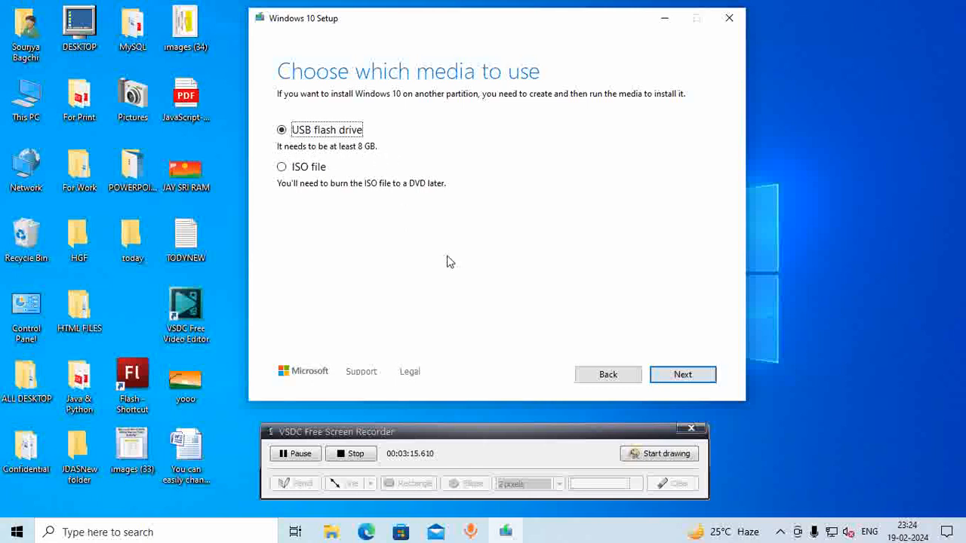
Select ISO file as the media type and quit Windows 10 Setup.
left_click(282, 169)
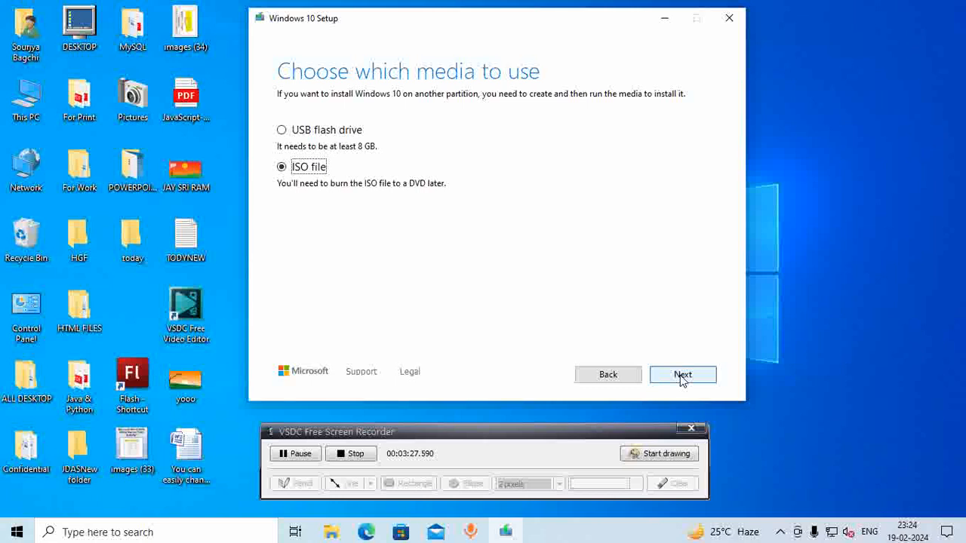
left_click(729, 18)
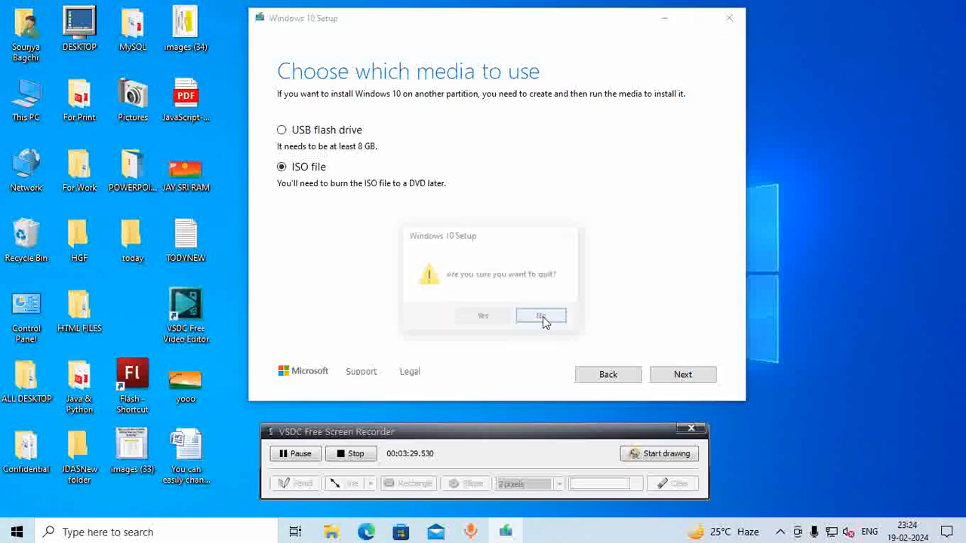
left_click(502, 320)
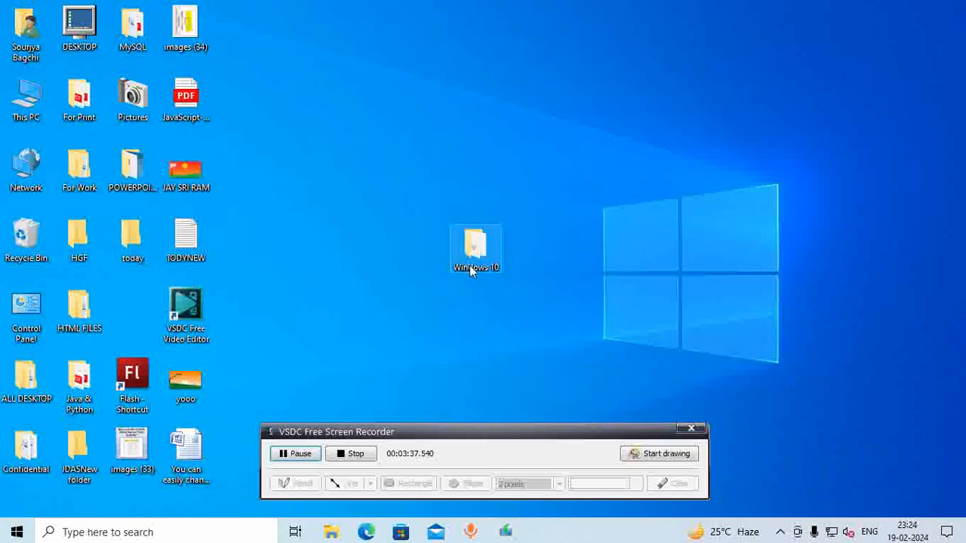
Open the Windows 10 folder on the desktop and inspect the rufus-4.4 application and the Windows disc image file.
double_click(474, 249)
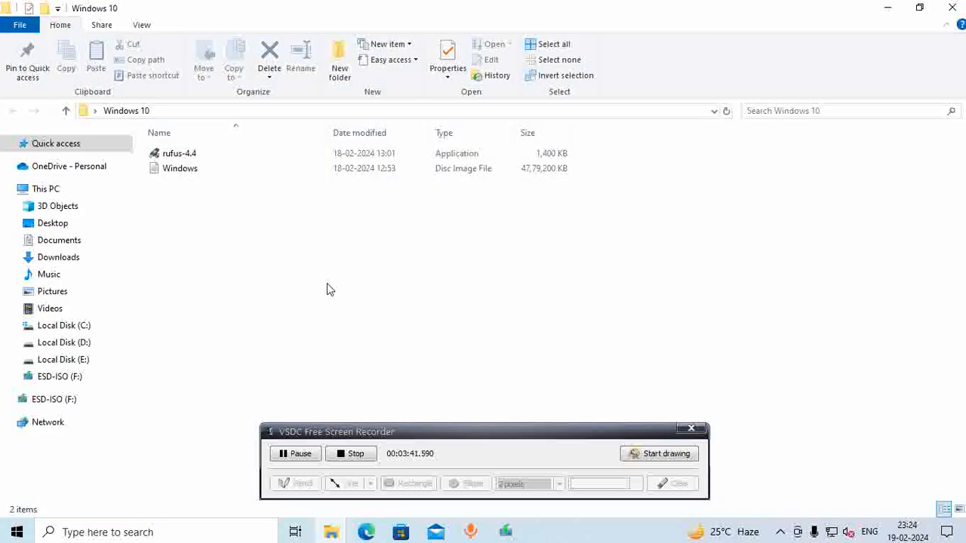
left_click(190, 155)
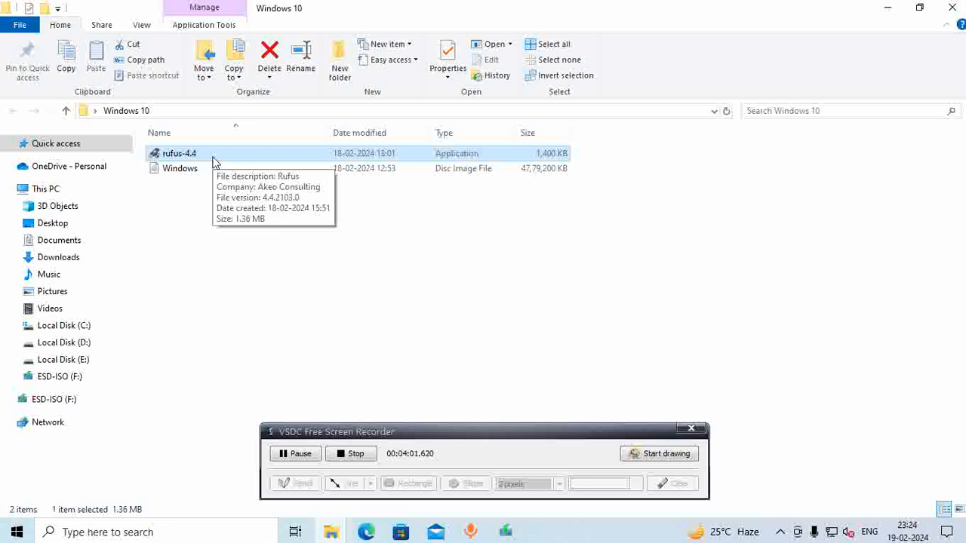
left_click(216, 168)
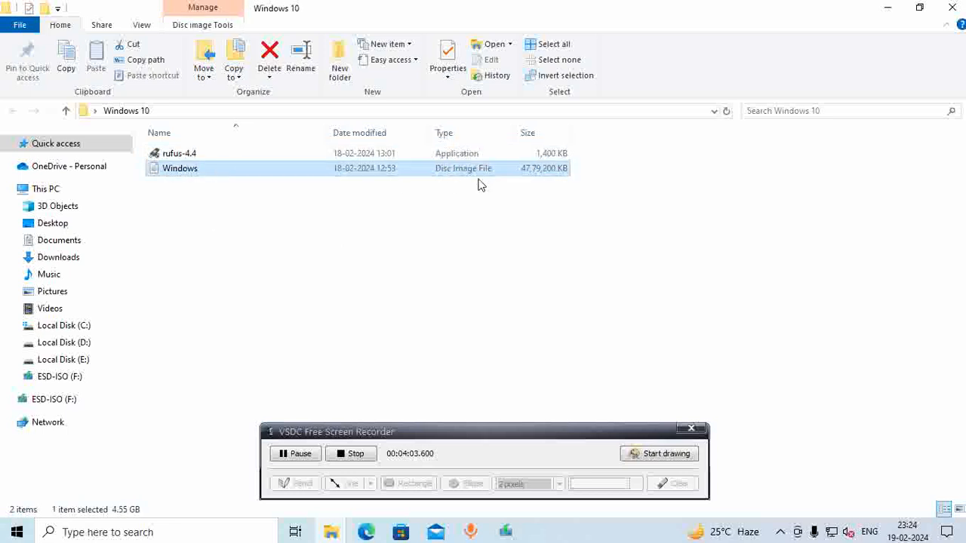
left_click_drag(276, 240, 136, 148)
left_click(225, 154)
left_click(223, 168)
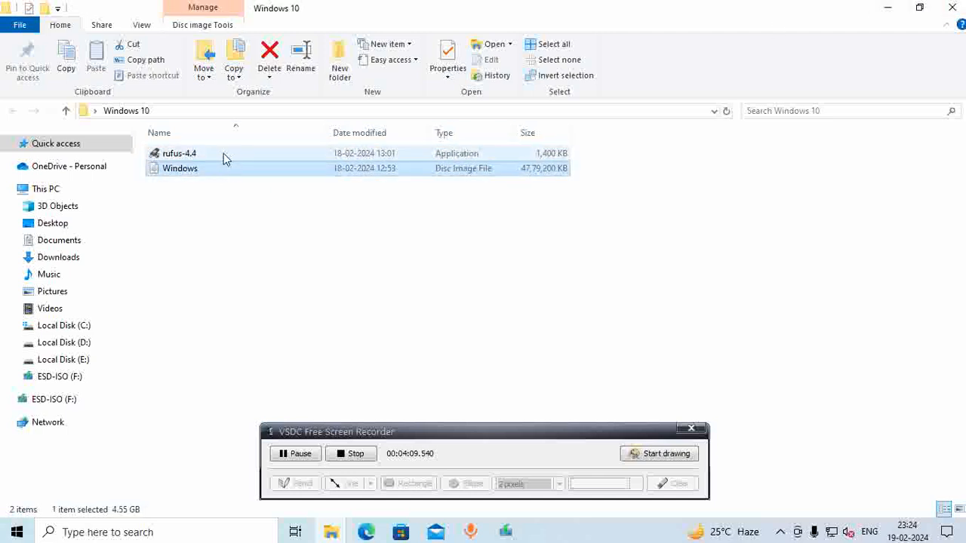
Launch rufus-4.4 from the Windows 10 folder, allow it to make changes, and minimise the folder window.
left_click(223, 155)
double_click(224, 153)
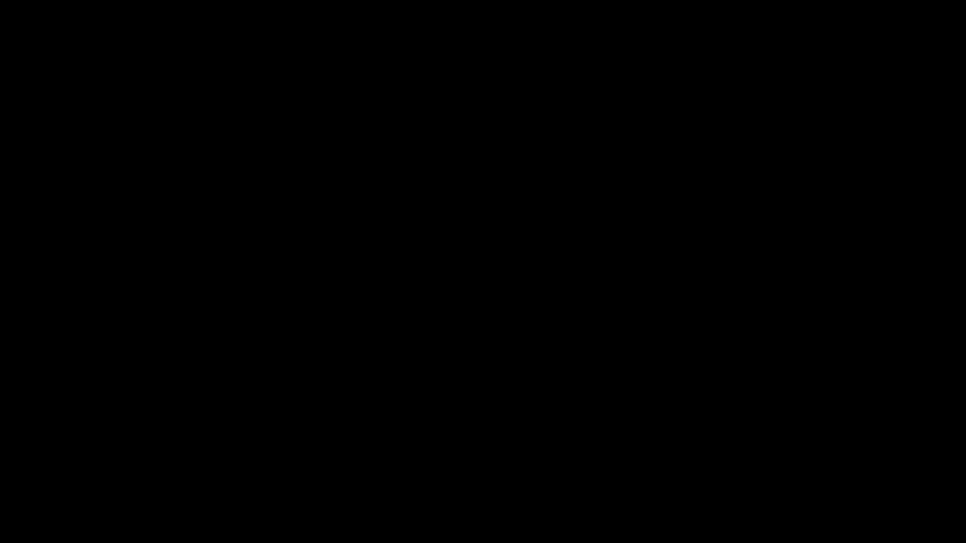
left_click(419, 362)
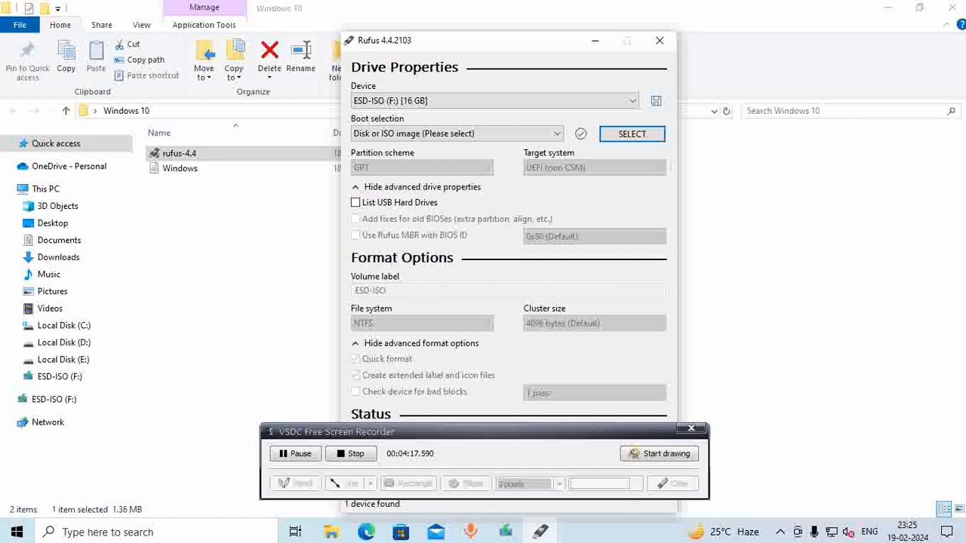
left_click(883, 8)
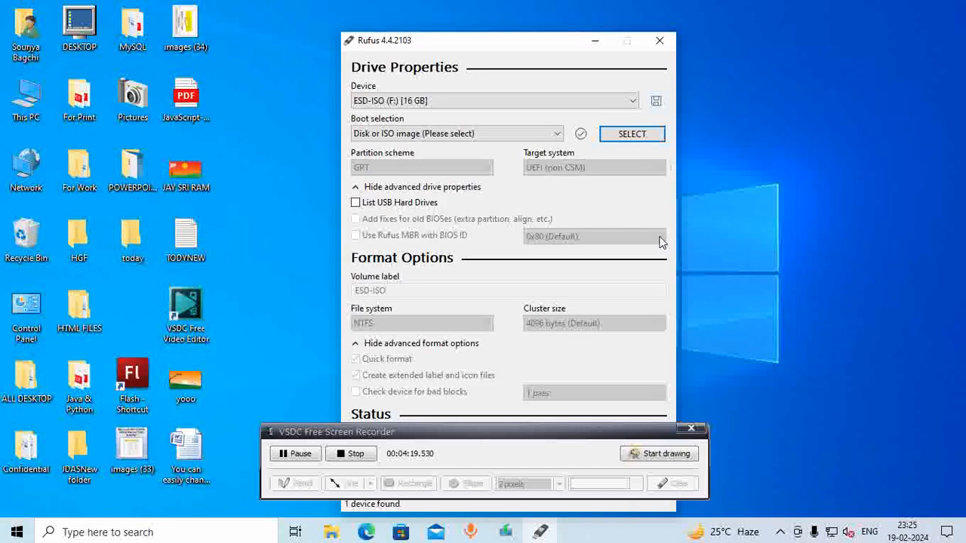
Keep ESD-ISO (F:) [16 GB] as the device and Disk or ISO image as the boot selection.
left_click(472, 100)
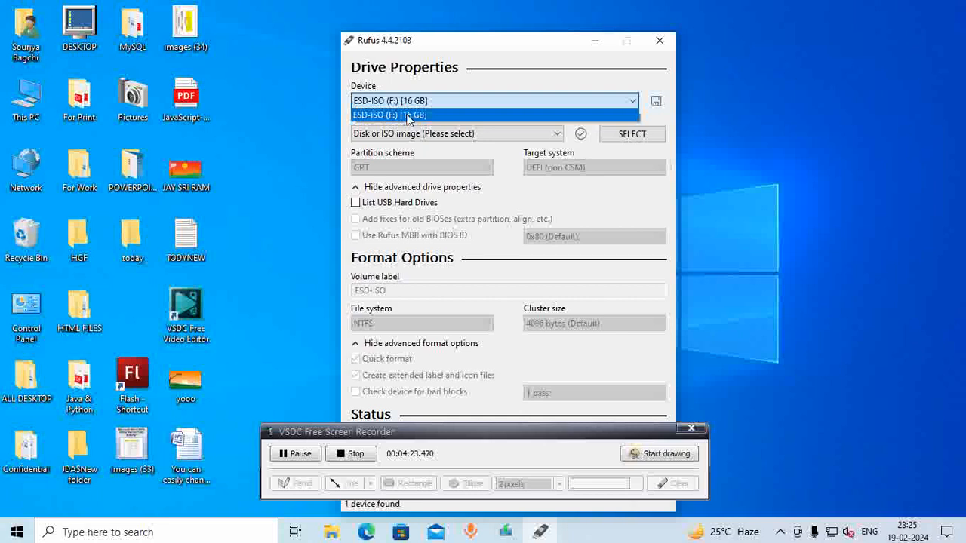
left_click(521, 96)
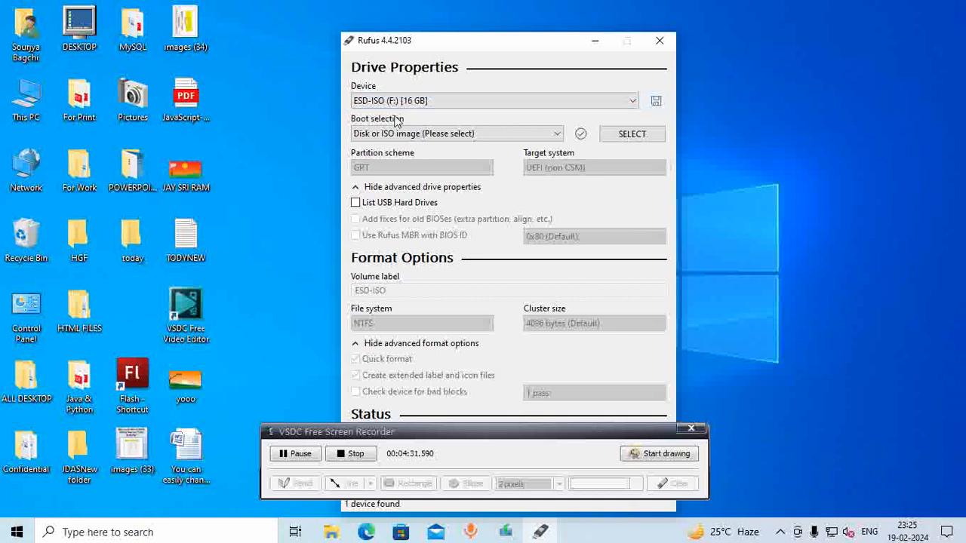
left_click(425, 139)
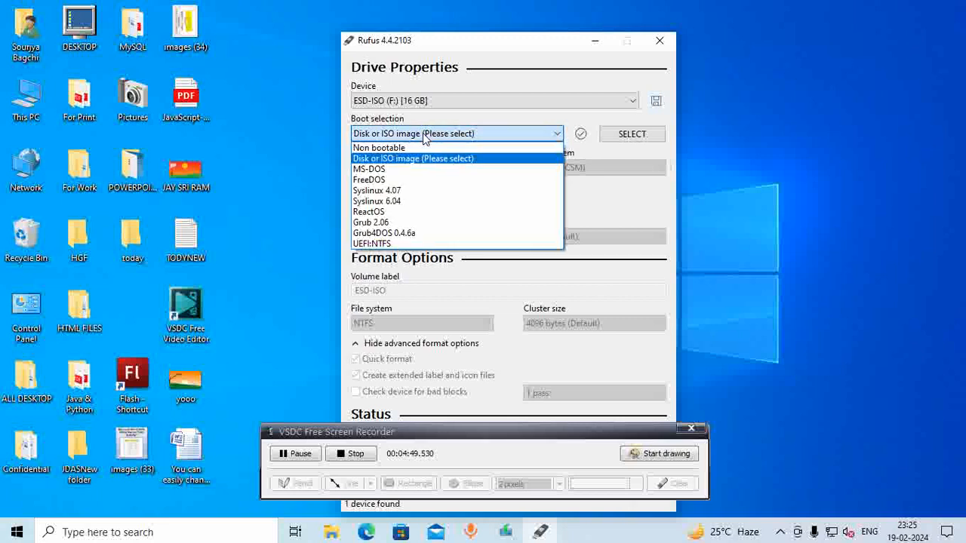
left_click(424, 136)
left_click(425, 133)
left_click(468, 134)
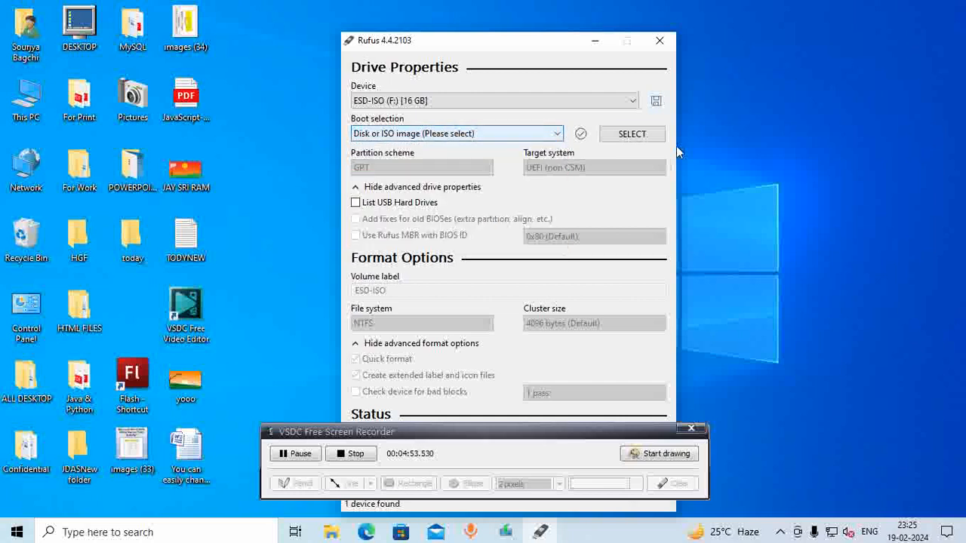
Load the Windows disc image file from the Windows 10 folder as the boot image.
left_click(619, 136)
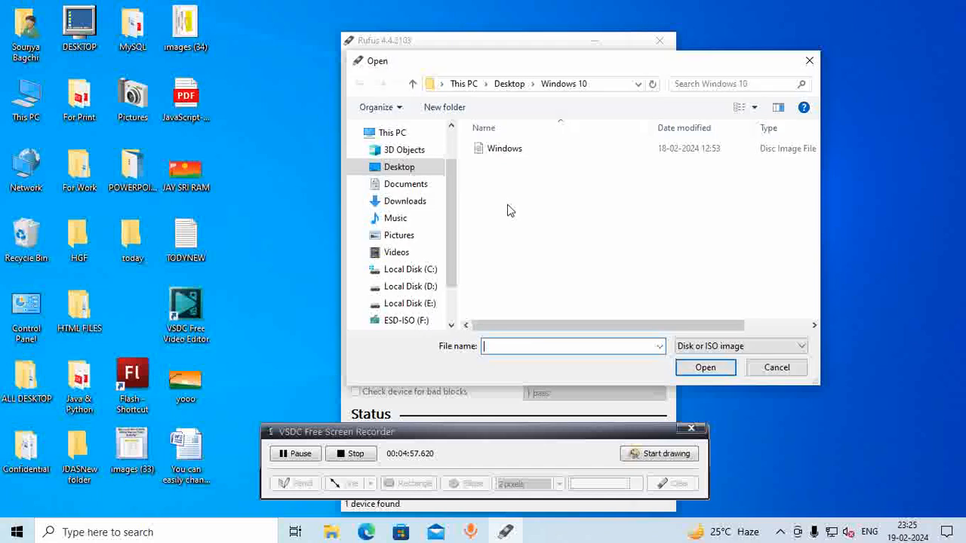
left_click(498, 151)
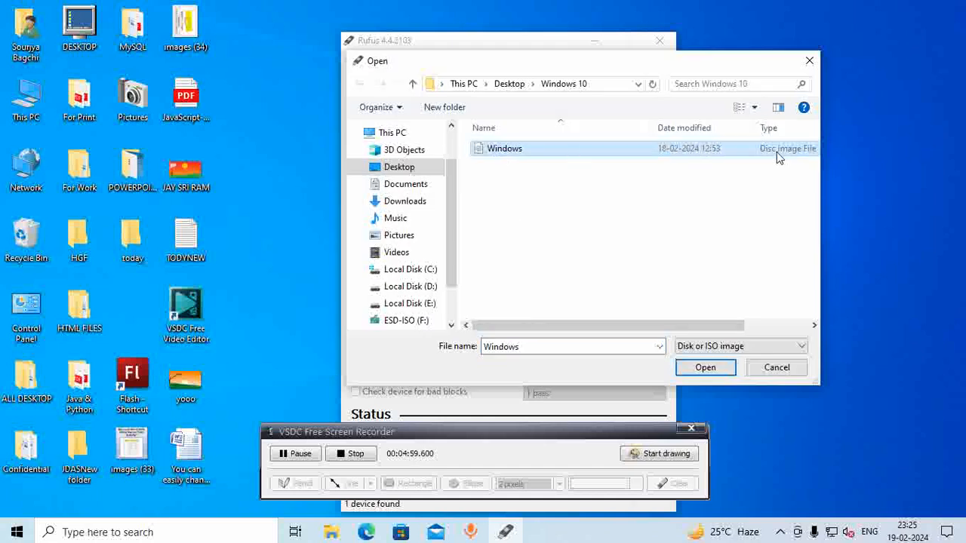
left_click(736, 368)
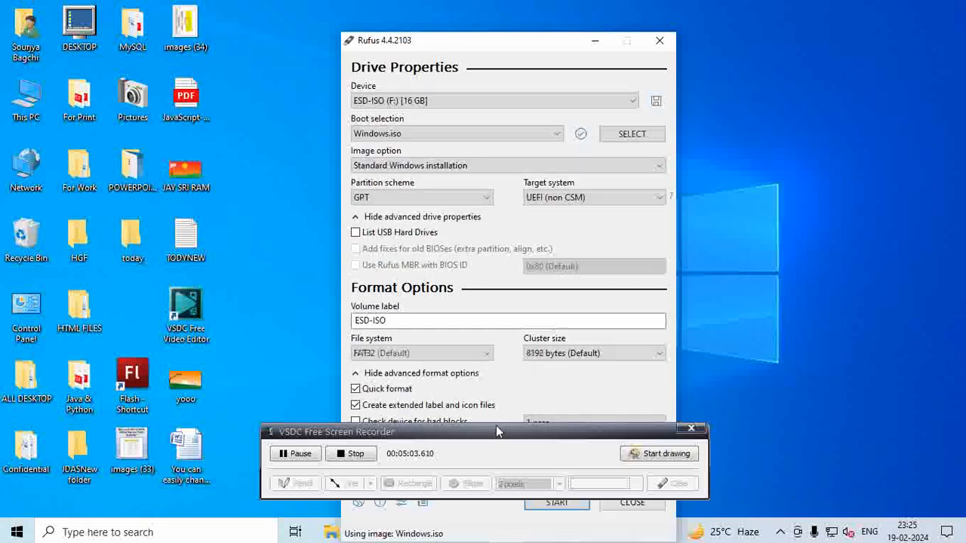
Move the screen recorder window clear of the Rufus settings and choose Standard Windows installation as the image option.
left_click(492, 435)
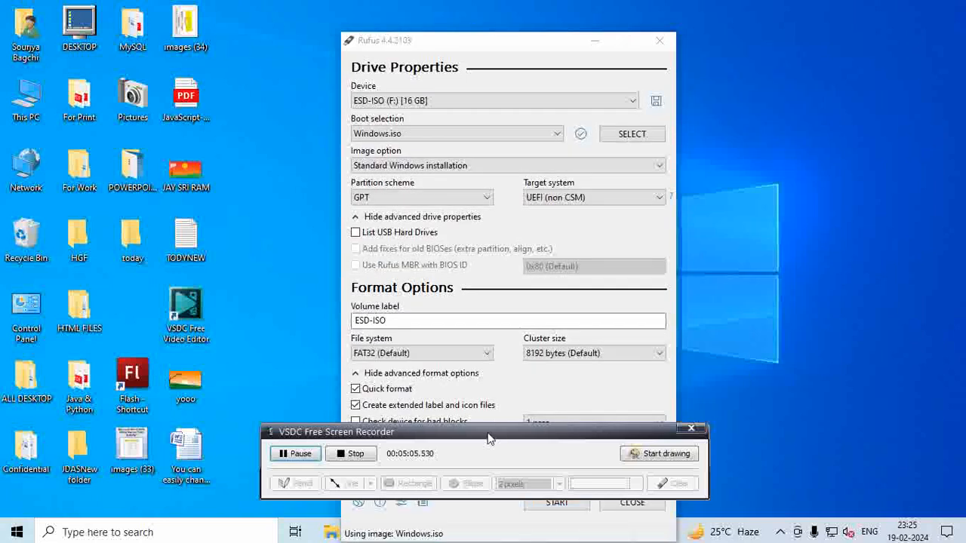
left_click_drag(488, 438, 105, 16)
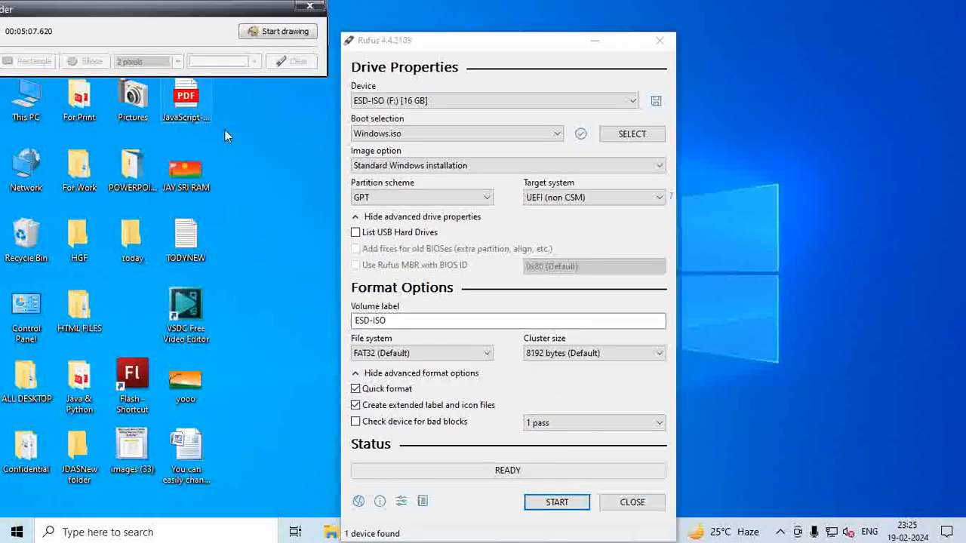
left_click(421, 166)
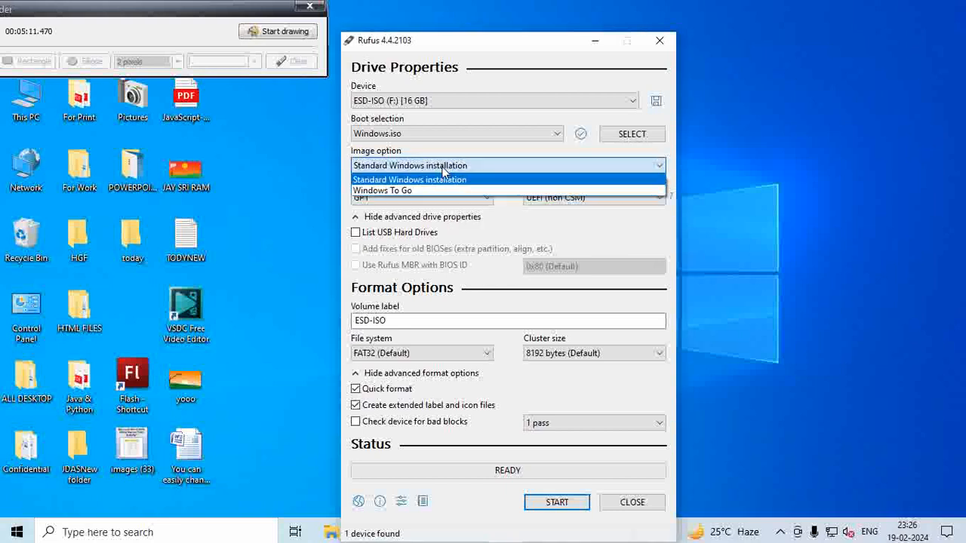
left_click(462, 179)
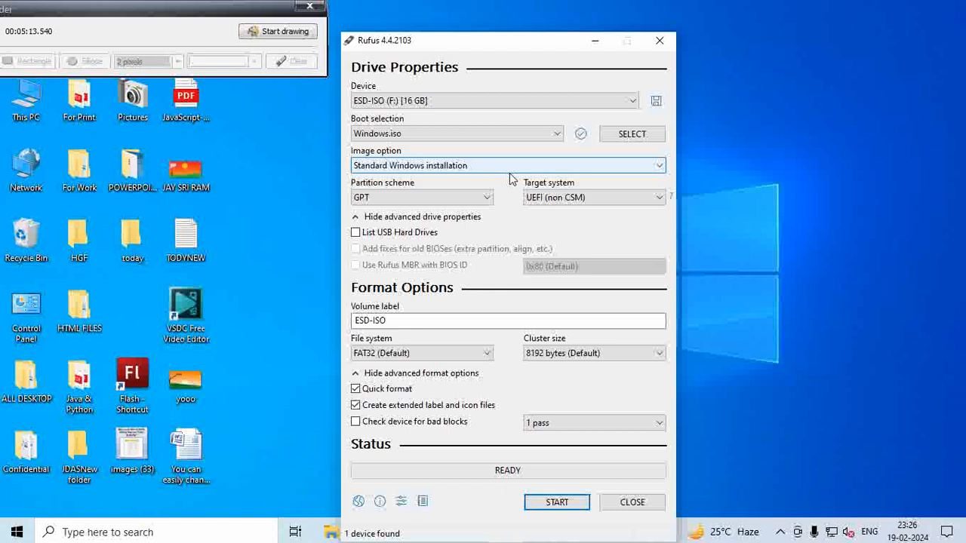
Try the MBR partition scheme and switch back to GPT.
left_click(467, 204)
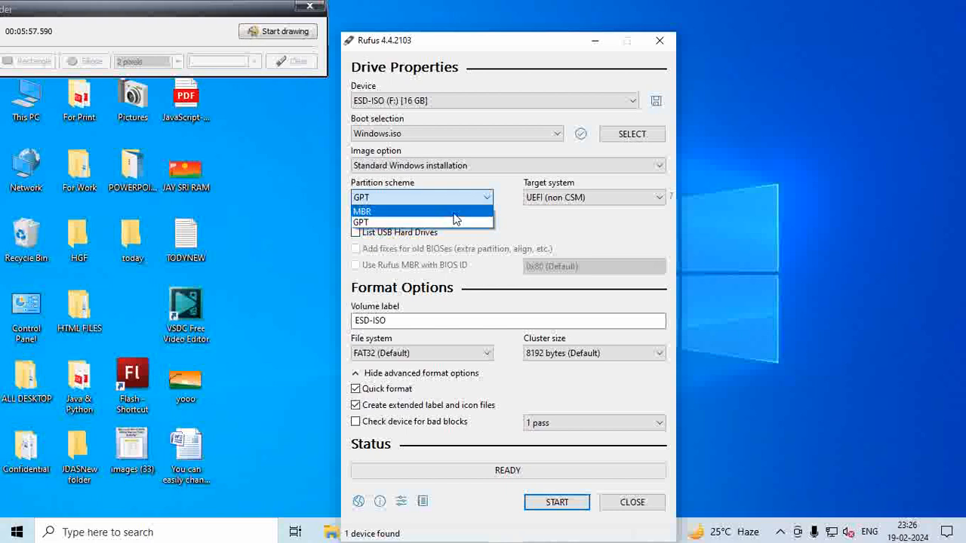
left_click(455, 214)
left_click(462, 196)
left_click(463, 196)
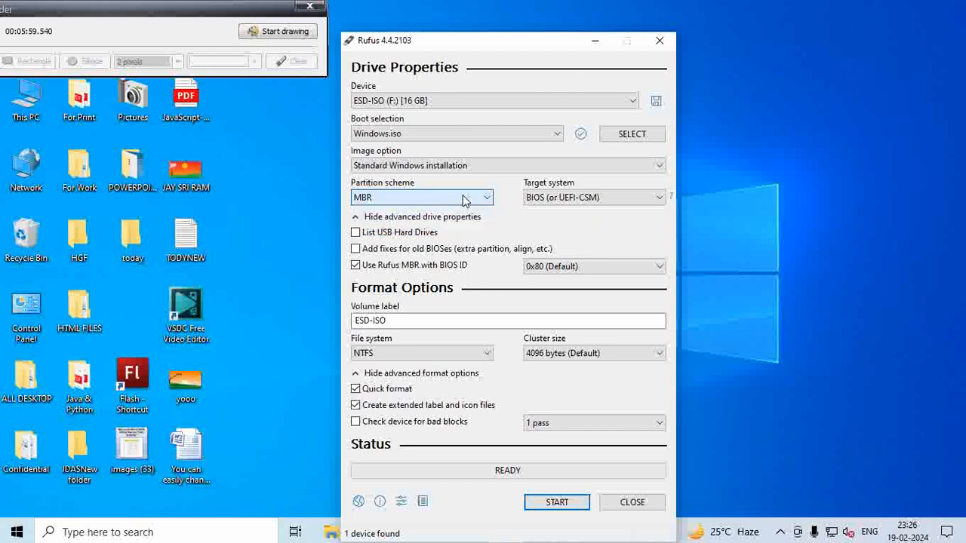
left_click(462, 196)
left_click(448, 227)
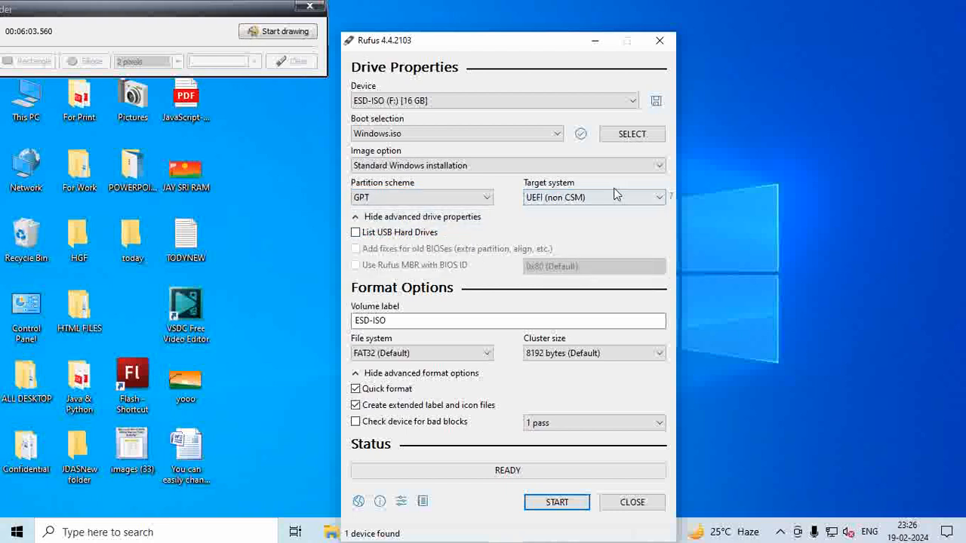
Compare the target system offered for the MBR and GPT partition schemes, ending with GPT selected.
mouse_move(571, 197)
left_click(480, 202)
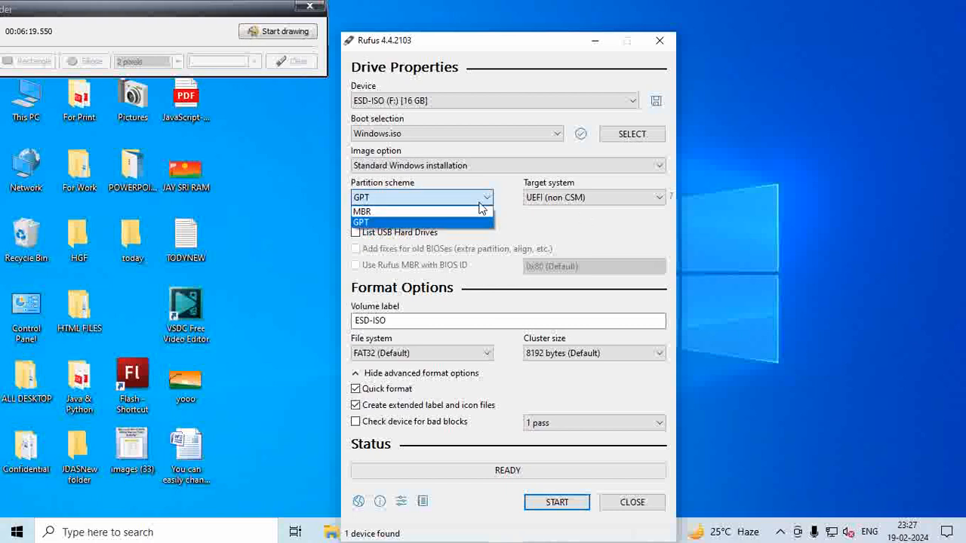
left_click(479, 212)
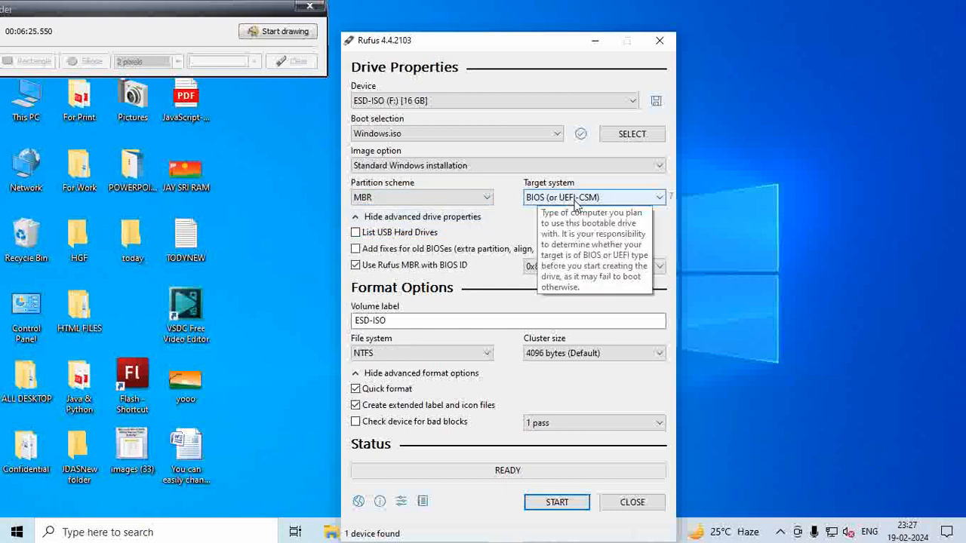
left_click(444, 198)
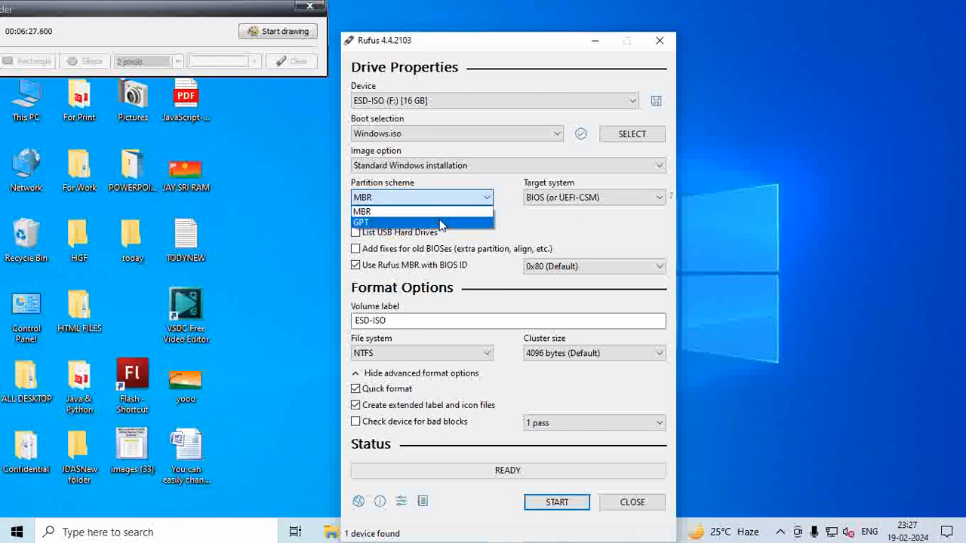
left_click(442, 223)
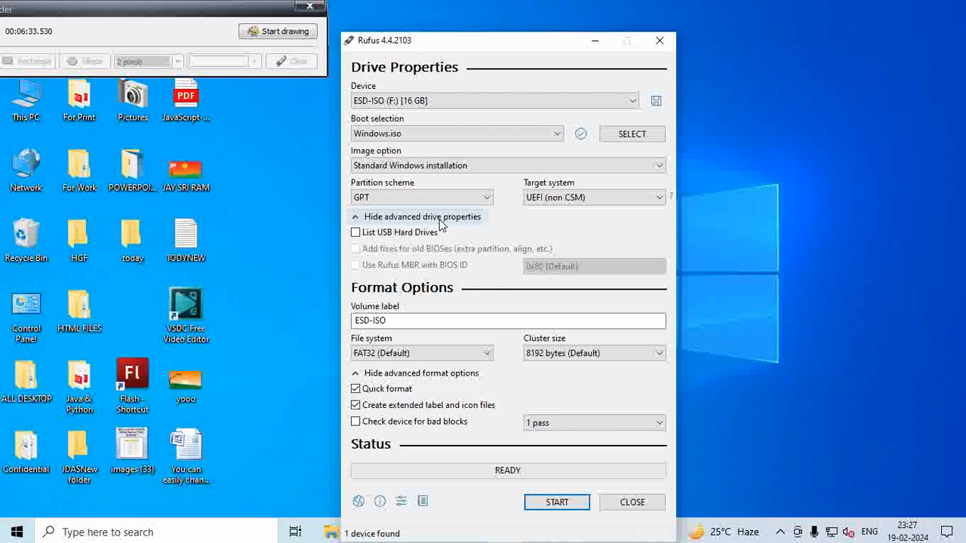
left_click(483, 198)
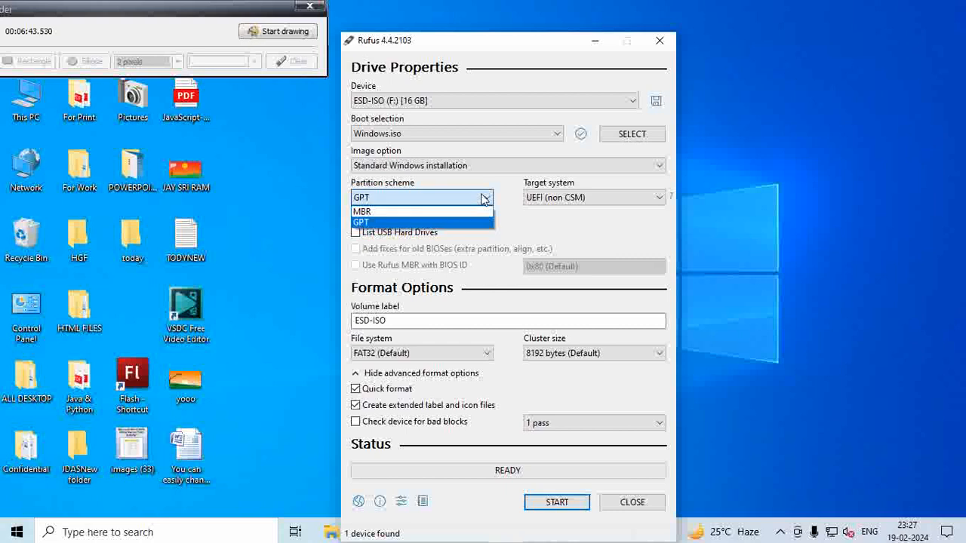
left_click(477, 199)
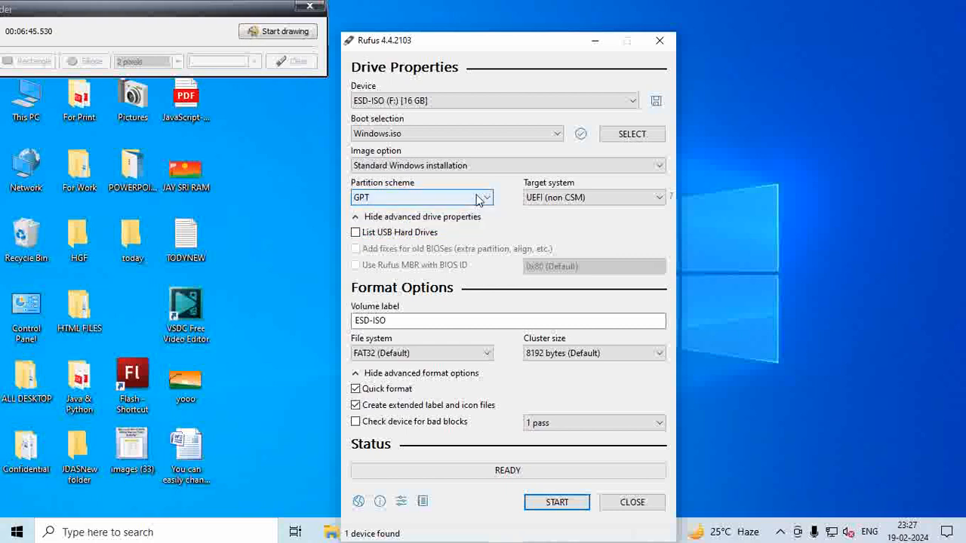
Keep ESD-ISO as the volume label and set the file system to NTFS.
left_click(399, 320)
double_click(399, 320)
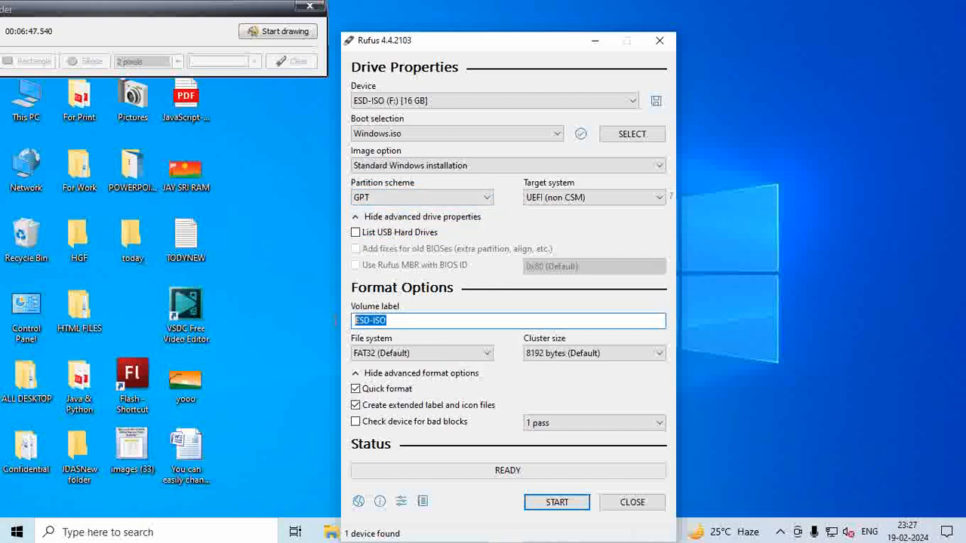
left_click(386, 321)
left_click_drag(387, 321, 352, 323)
left_click_drag(376, 320, 351, 320)
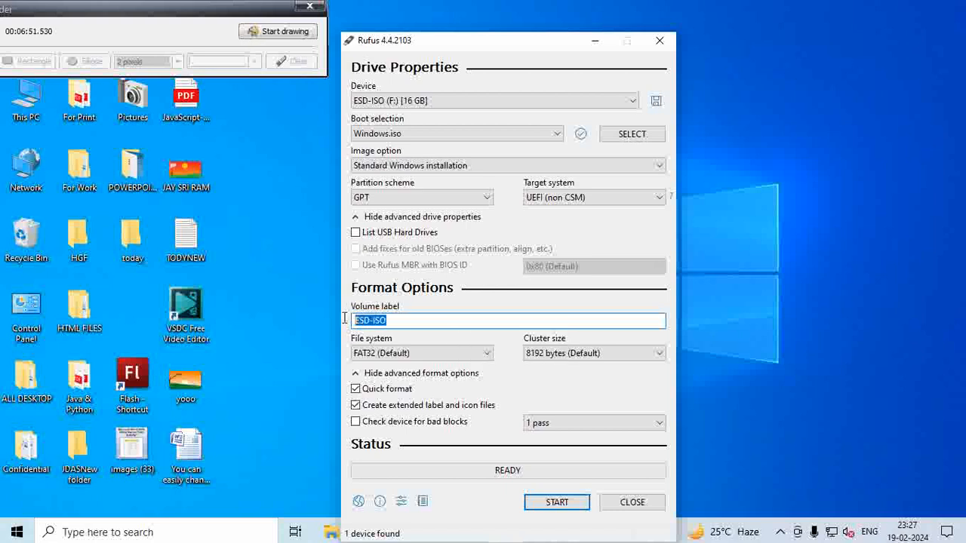
left_click(445, 353)
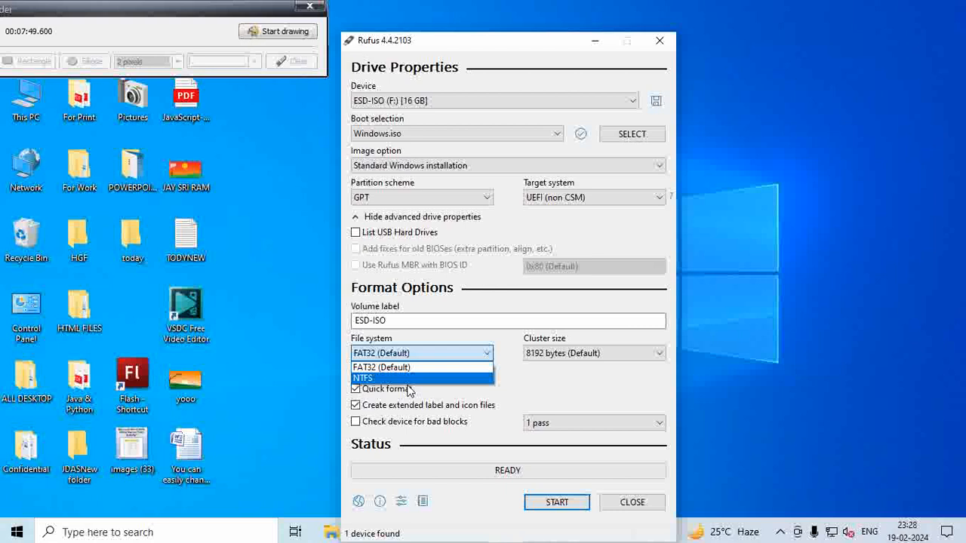
left_click(415, 378)
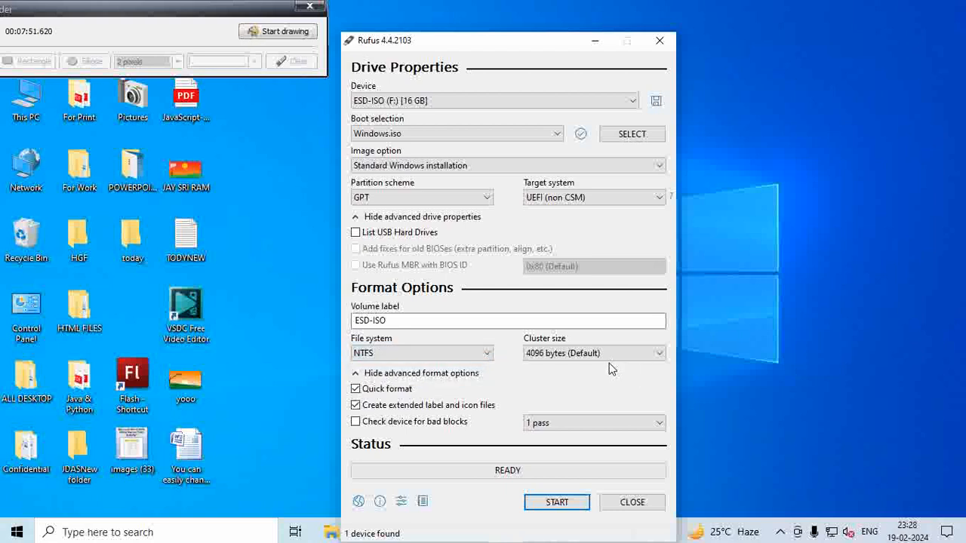
Start creating the bootable drive, accept the Windows User Experience dialog with no customizations enabled, and move the screen recorder window.
left_click(563, 505)
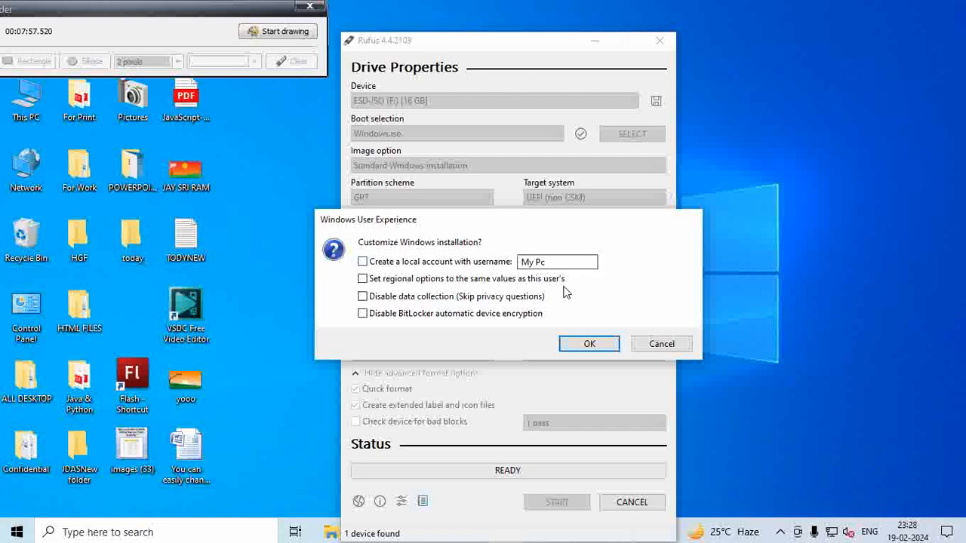
left_click(579, 346)
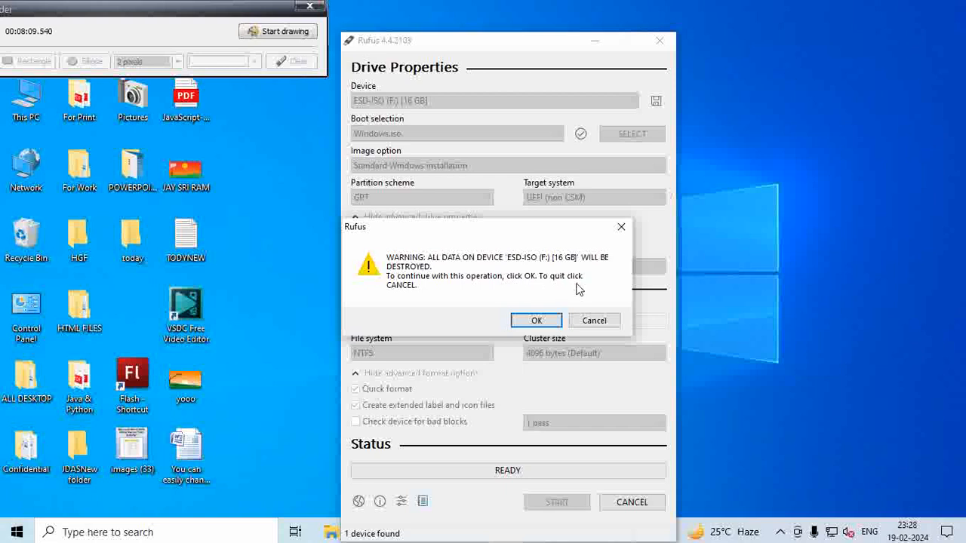
left_click_drag(126, 14, 446, 57)
left_click(231, 76)
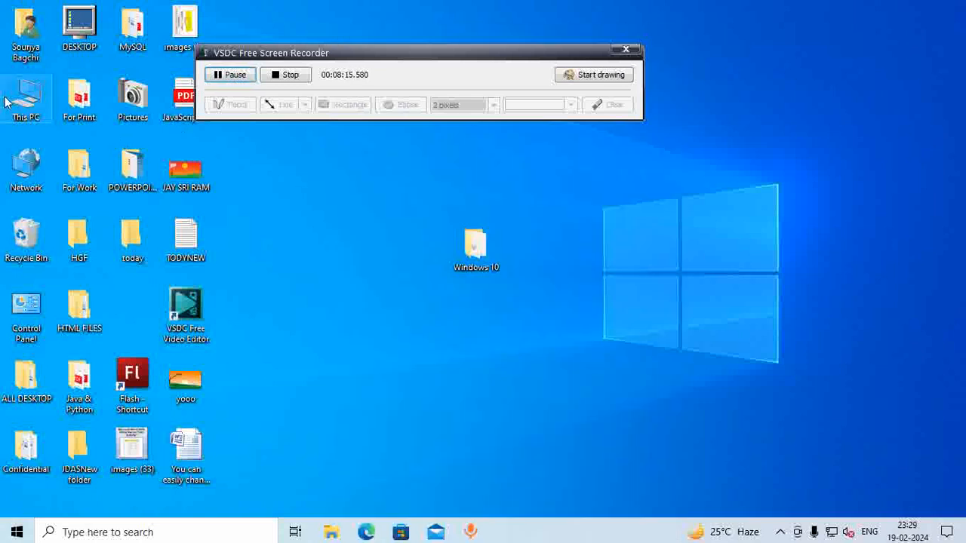
Open This PC, refresh the view, and check the free space and total size of the ESD-ISO (F:) drive.
double_click(7, 102)
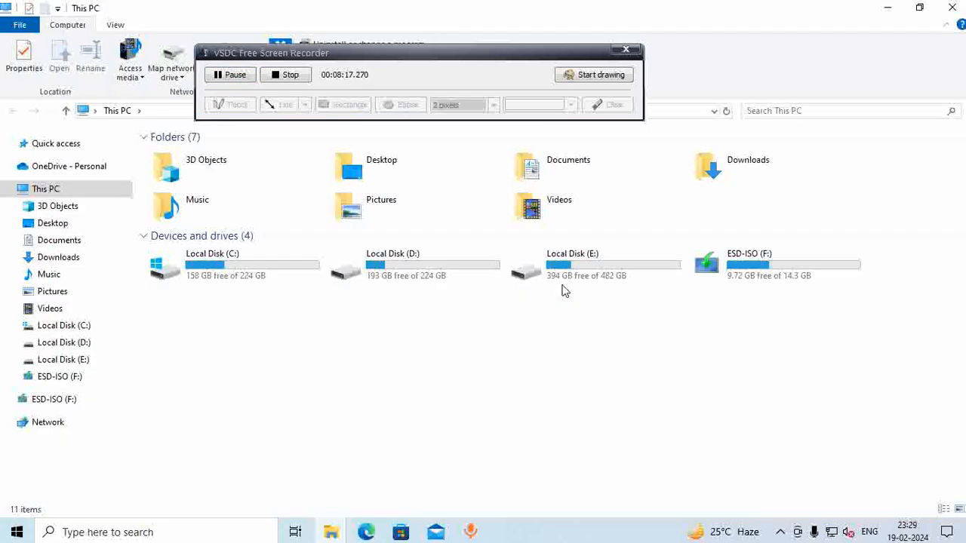
left_click(810, 263)
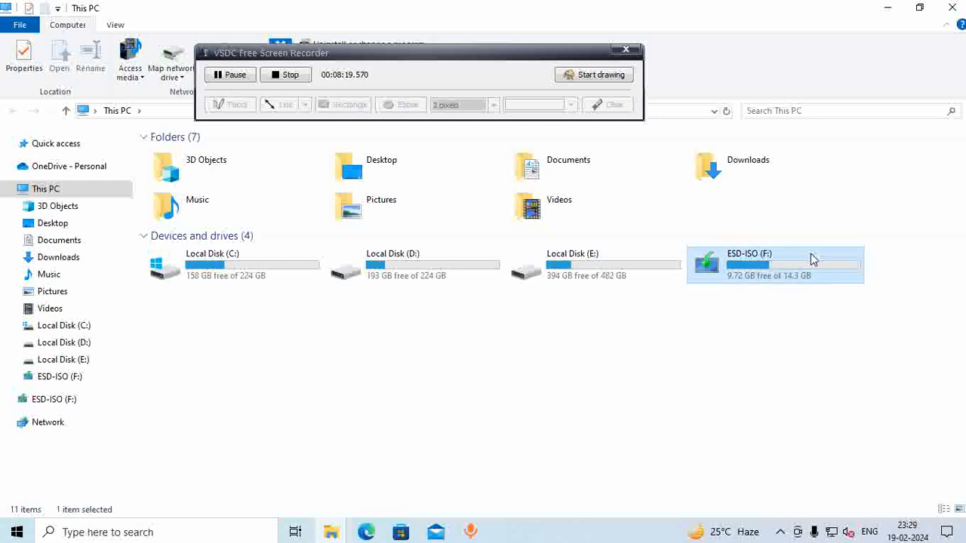
right_click(679, 317)
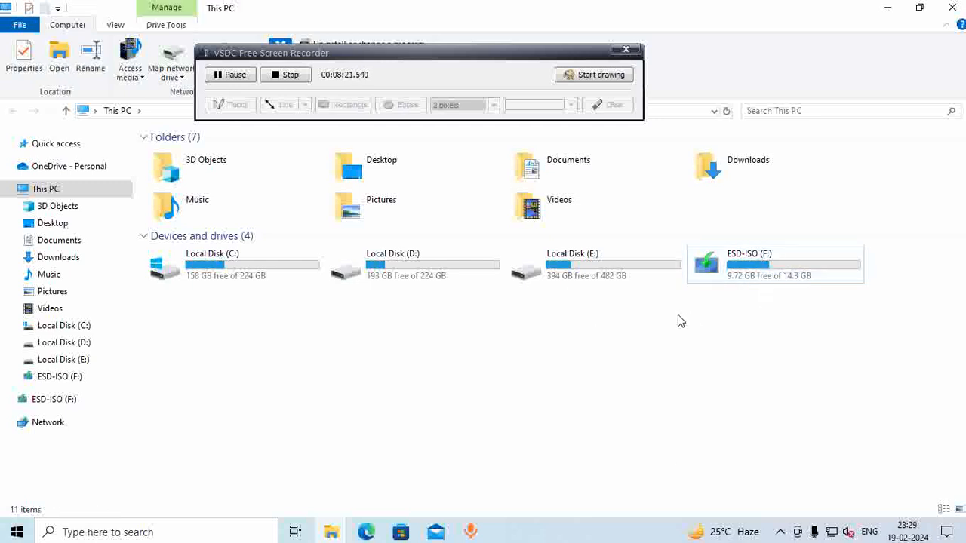
left_click(720, 373)
left_click(755, 276)
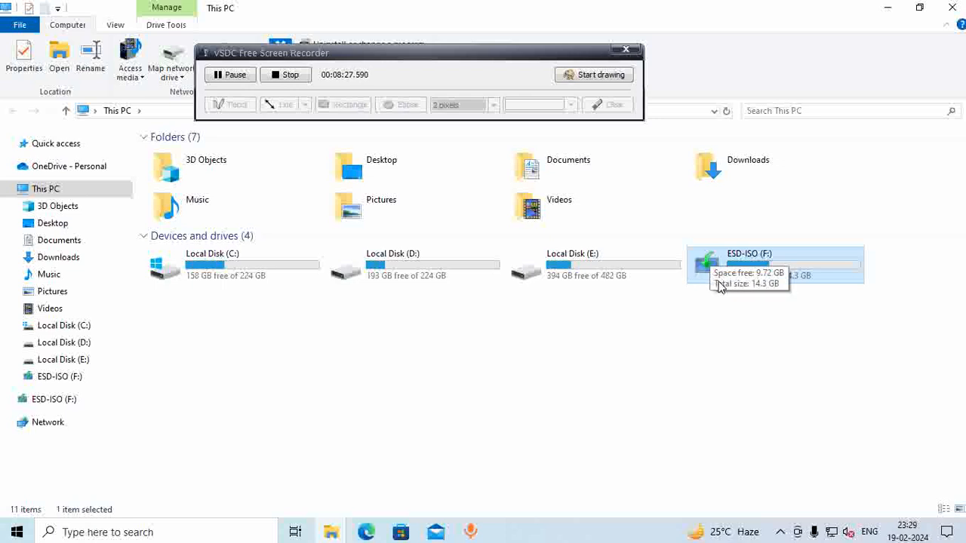
Minimise the This PC window and refresh the desktop.
left_click(888, 6)
right_click(728, 113)
left_click(744, 146)
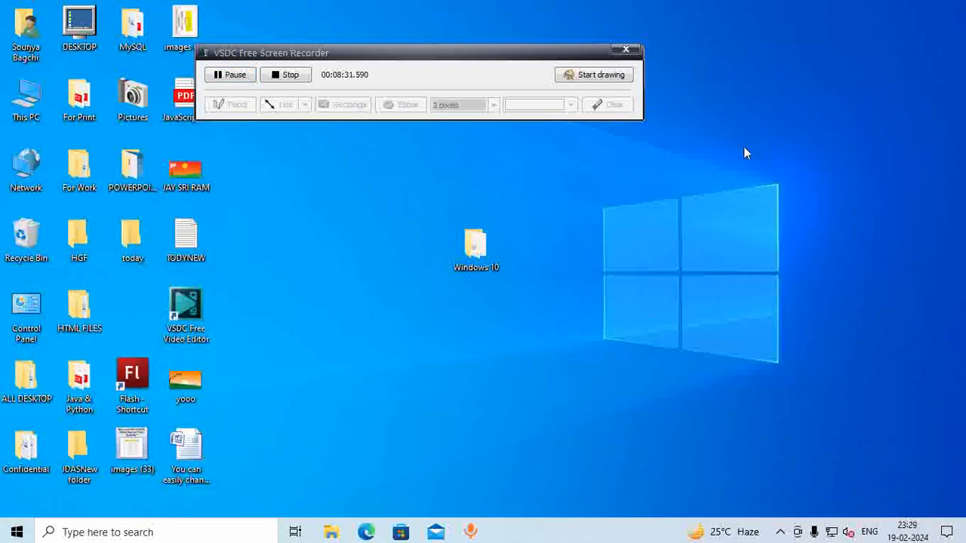